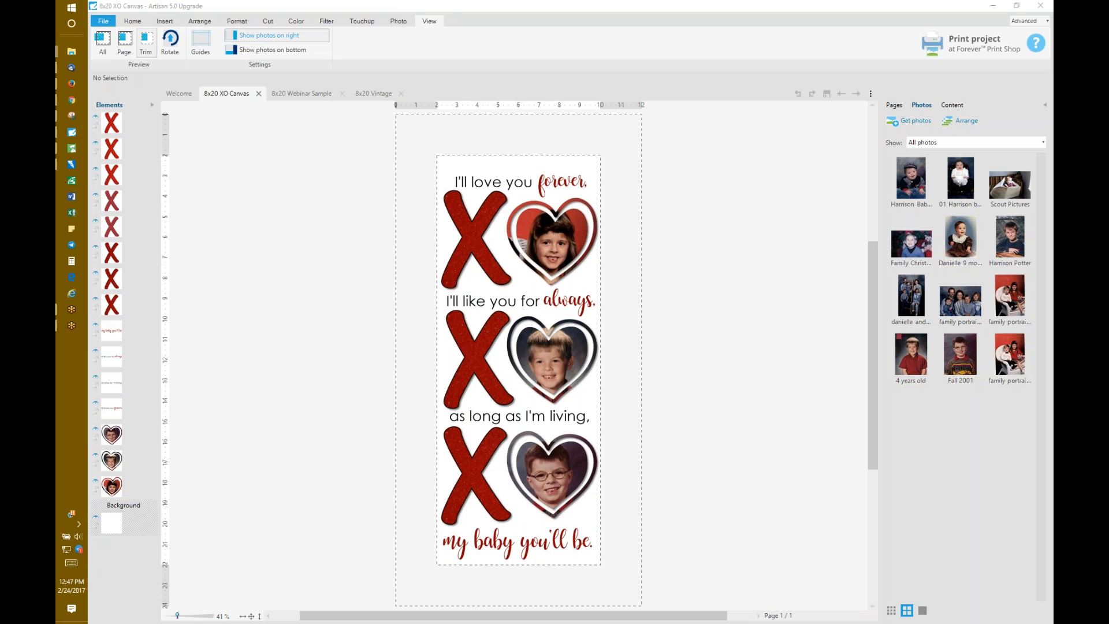
{"action": "left_click", "coordinate": [74, 100]}
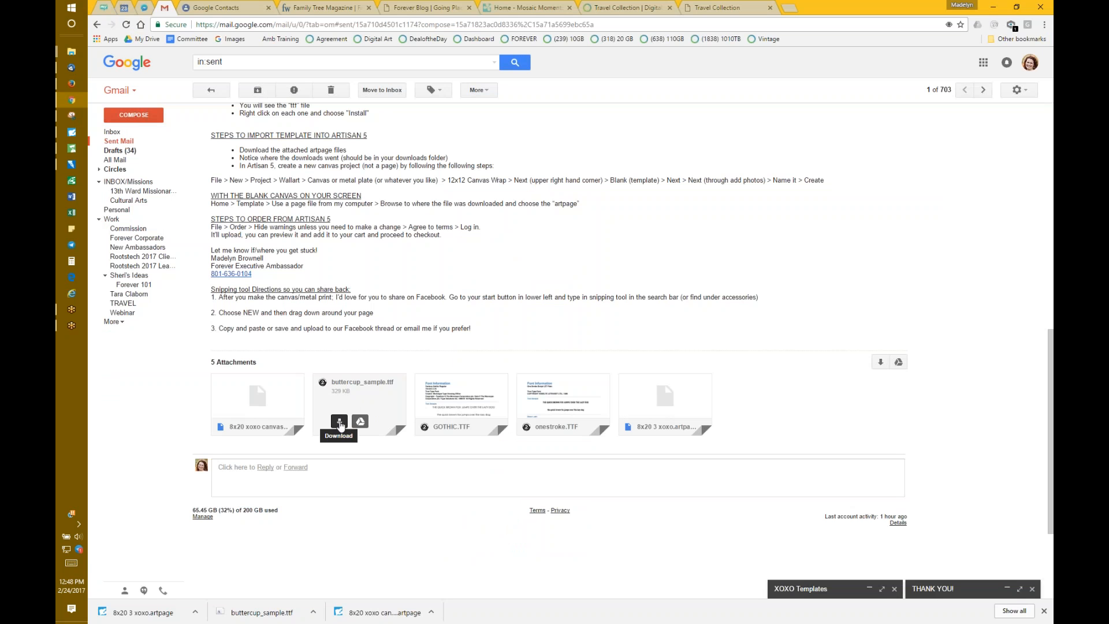
{"action": "left_click", "coordinate": [340, 422]}
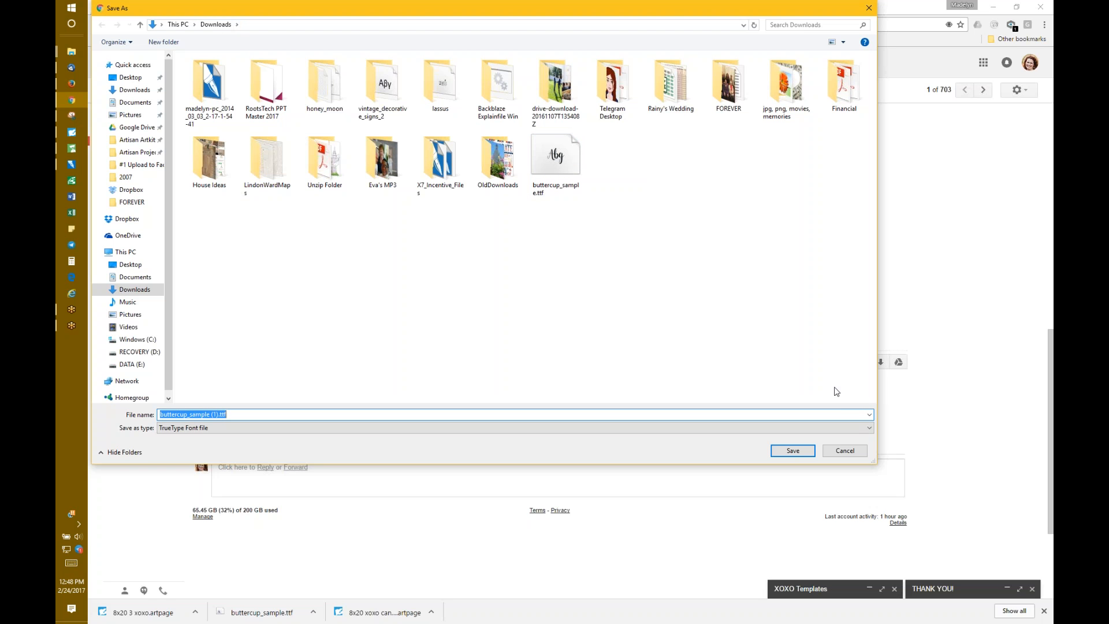
{"action": "left_click", "coordinate": [845, 452]}
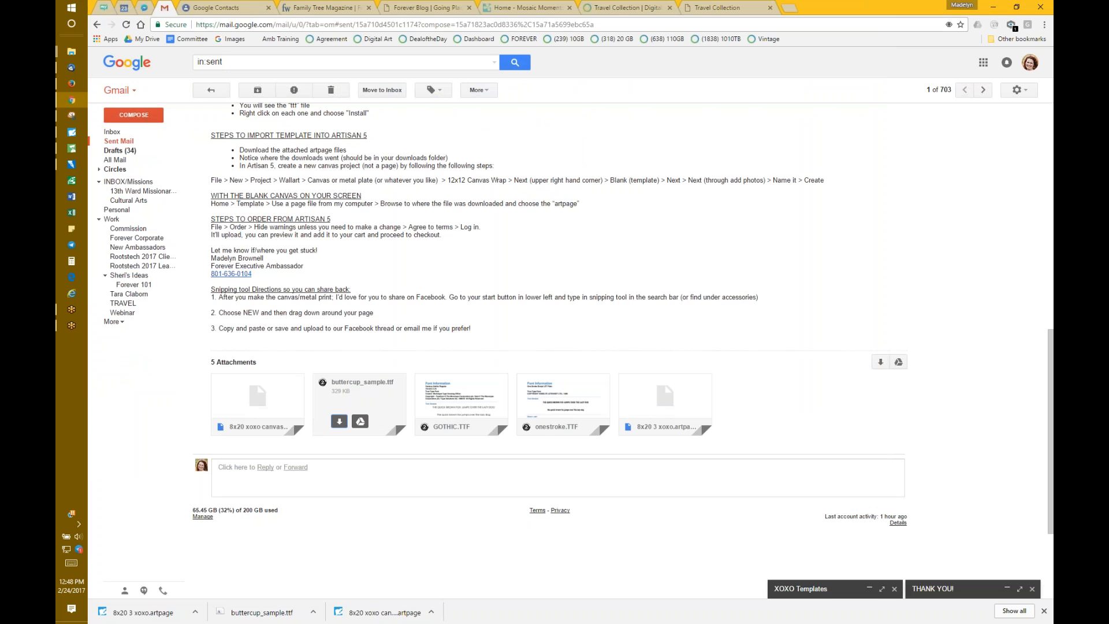
{"action": "mouse_move", "coordinate": [263, 412]}
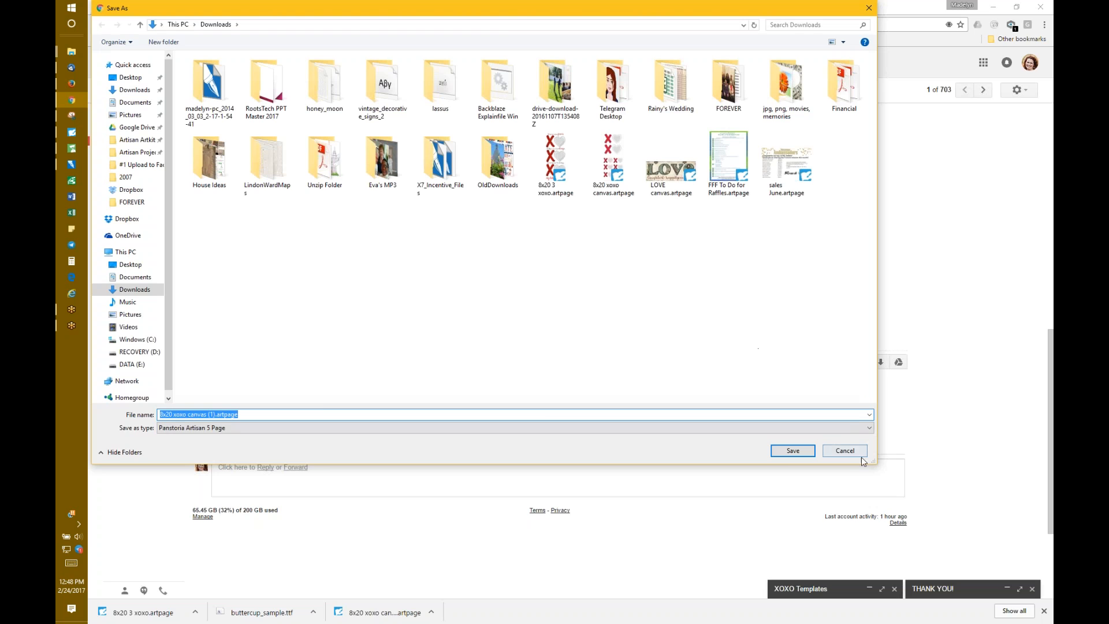
{"action": "left_click", "coordinate": [844, 451]}
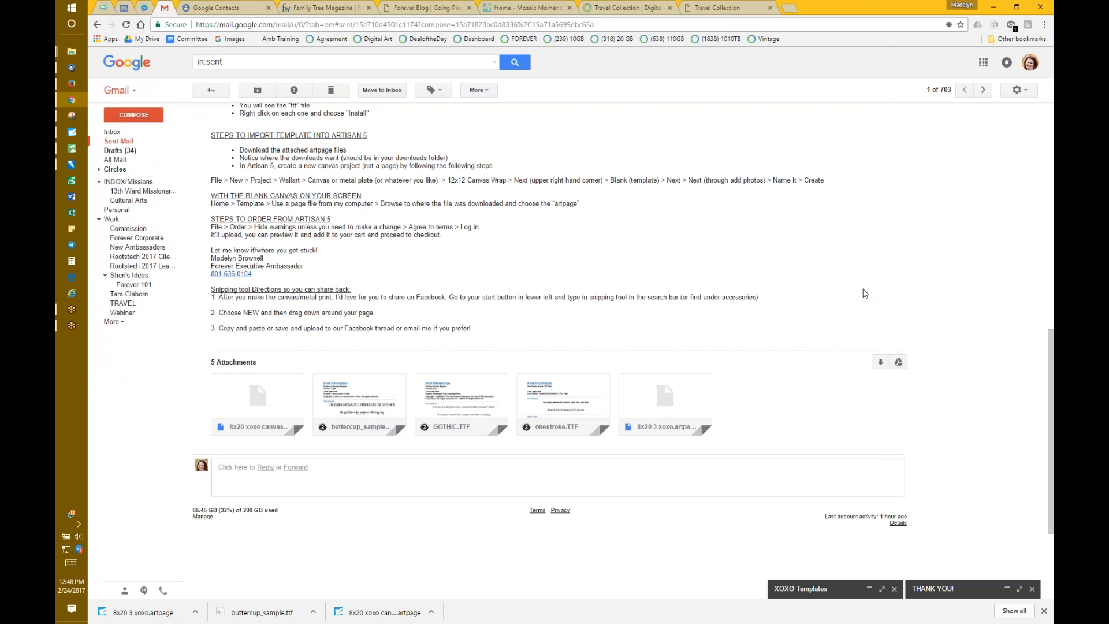
Step: Switch to the Downloads folder in File Explorer and try to install the buttercup_sample.ttf font
{"action": "left_click", "coordinate": [71, 51]}
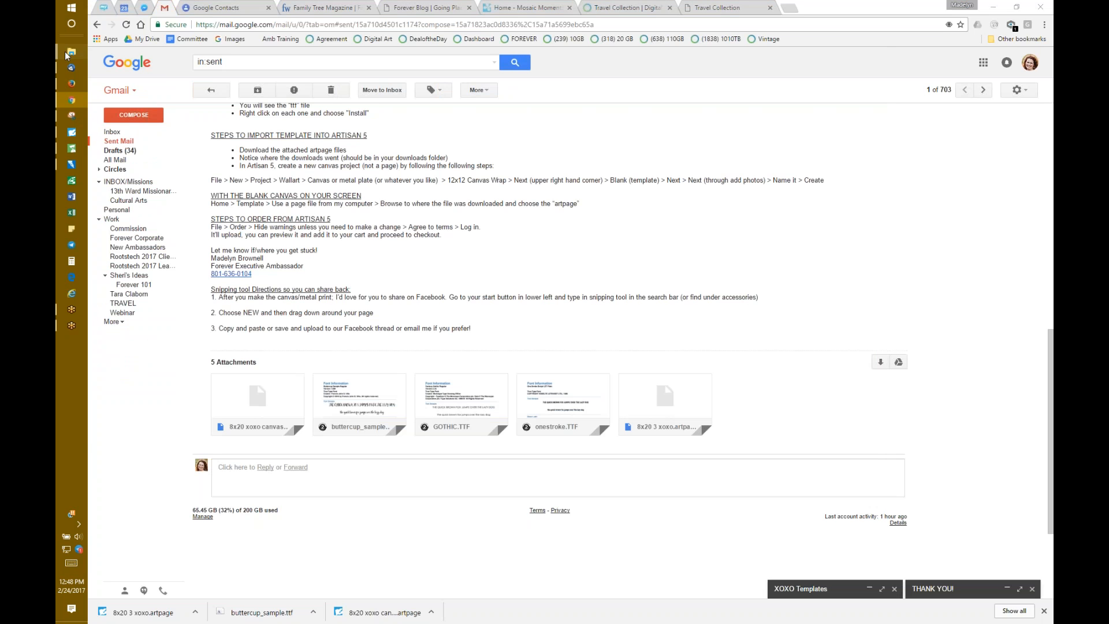
{"action": "left_click", "coordinate": [102, 53]}
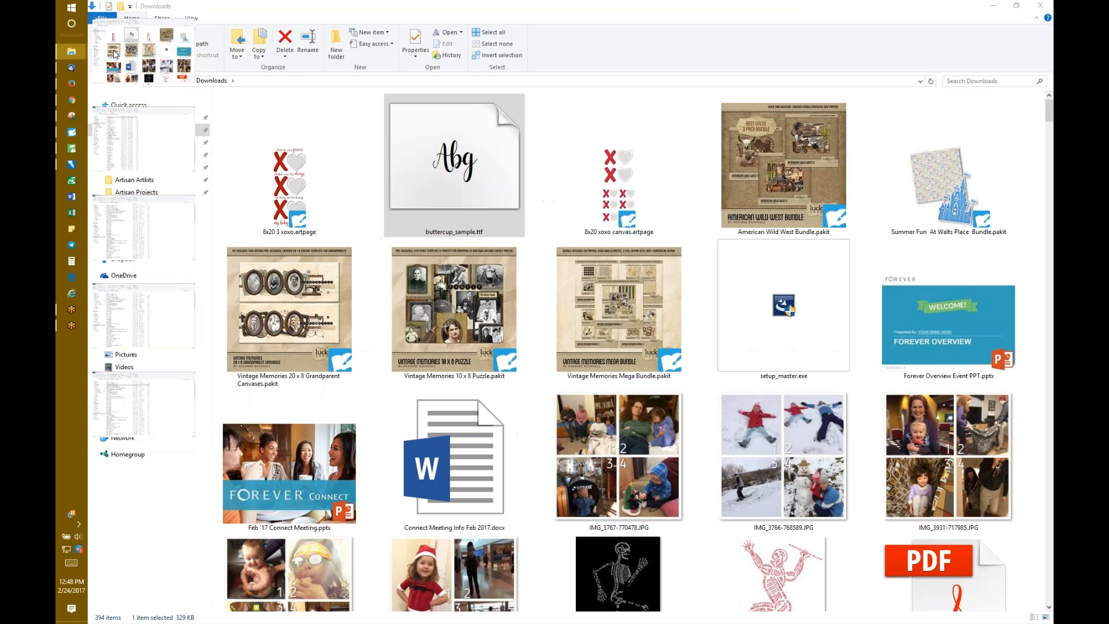
{"action": "right_click", "coordinate": [468, 163]}
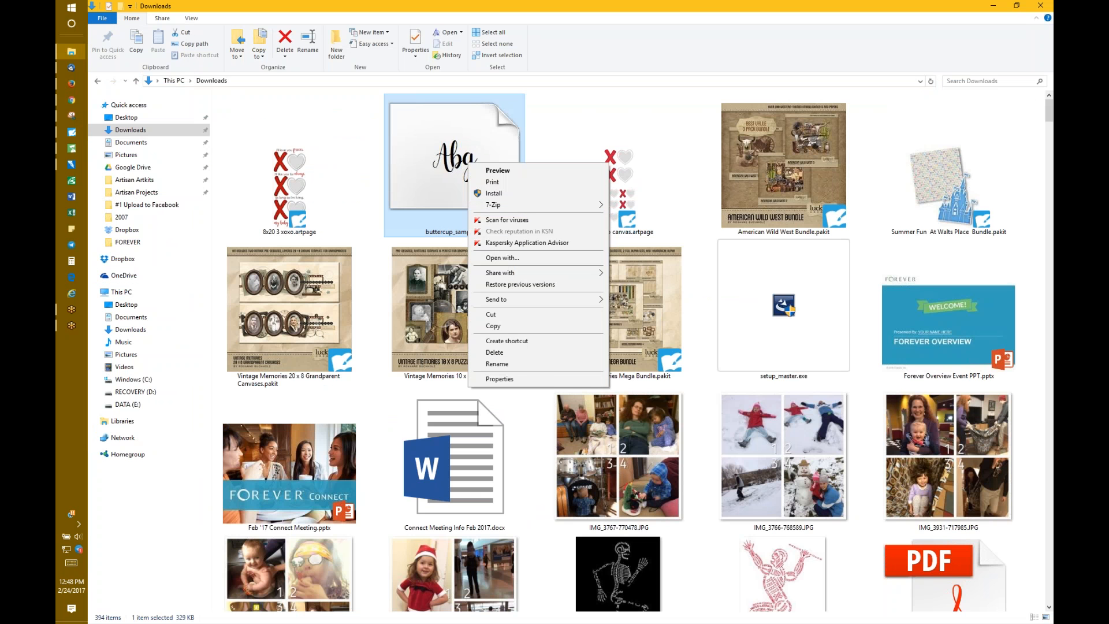
{"action": "left_click", "coordinate": [488, 193]}
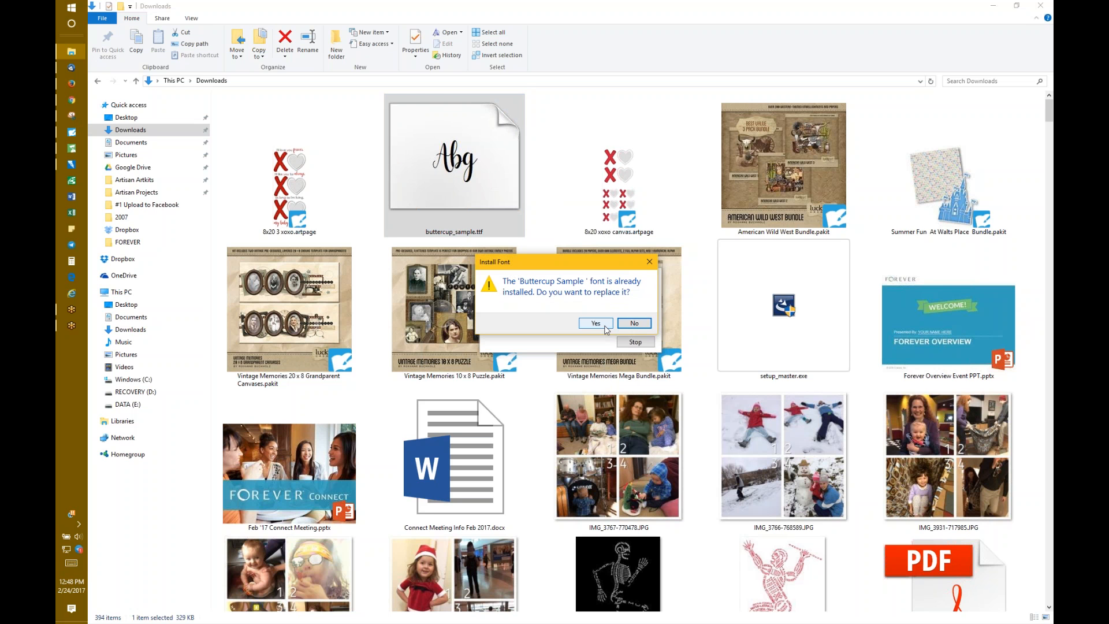
{"action": "left_click", "coordinate": [650, 264]}
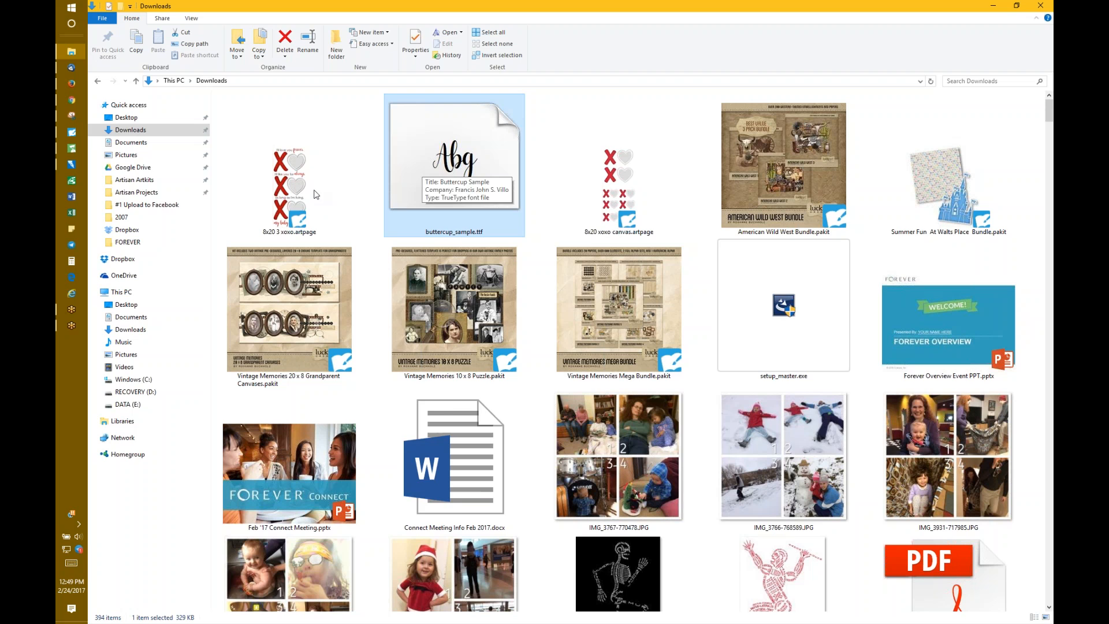
Step: Switch to Artisan and start a new Wall Art project using the 8x20 Canvas Wrap (Portrait) product
{"action": "left_click", "coordinate": [71, 132]}
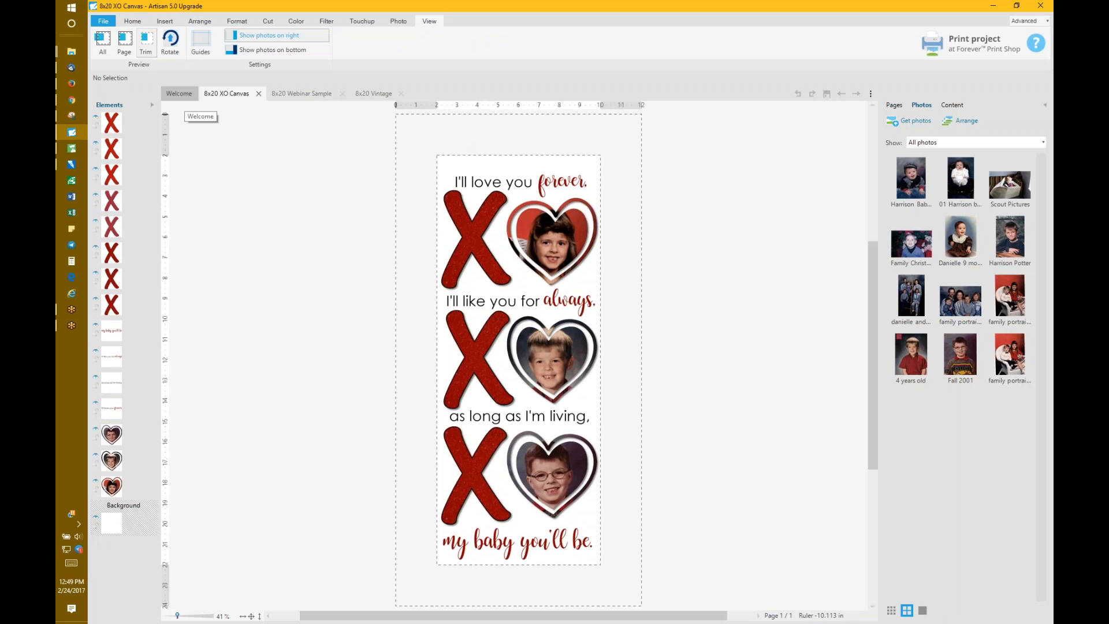
{"action": "left_click", "coordinate": [179, 93]}
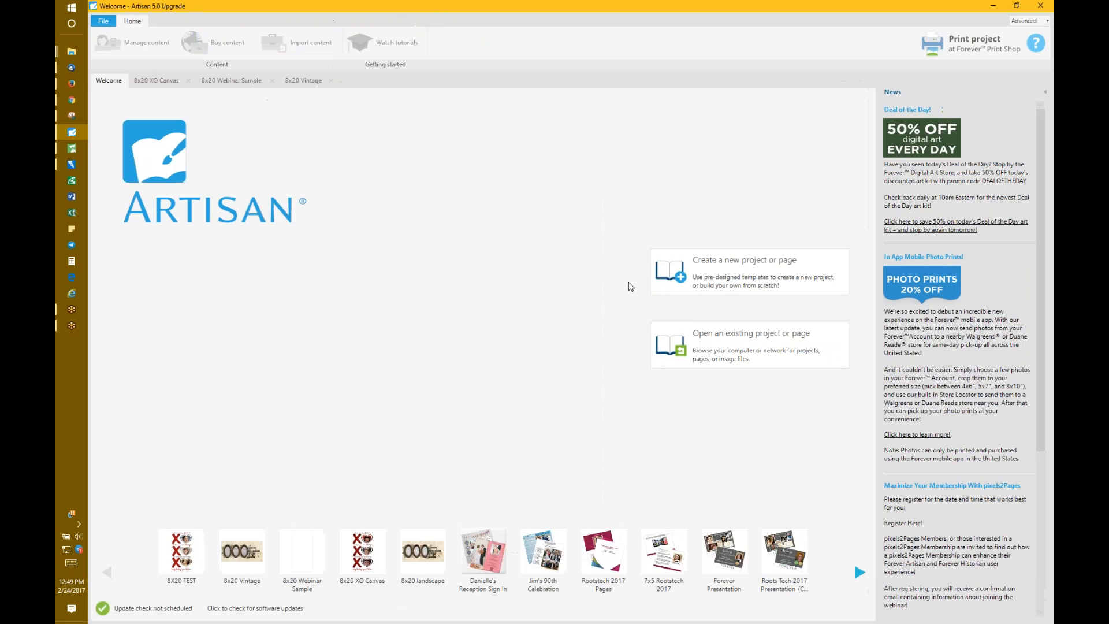
{"action": "left_click", "coordinate": [752, 269]}
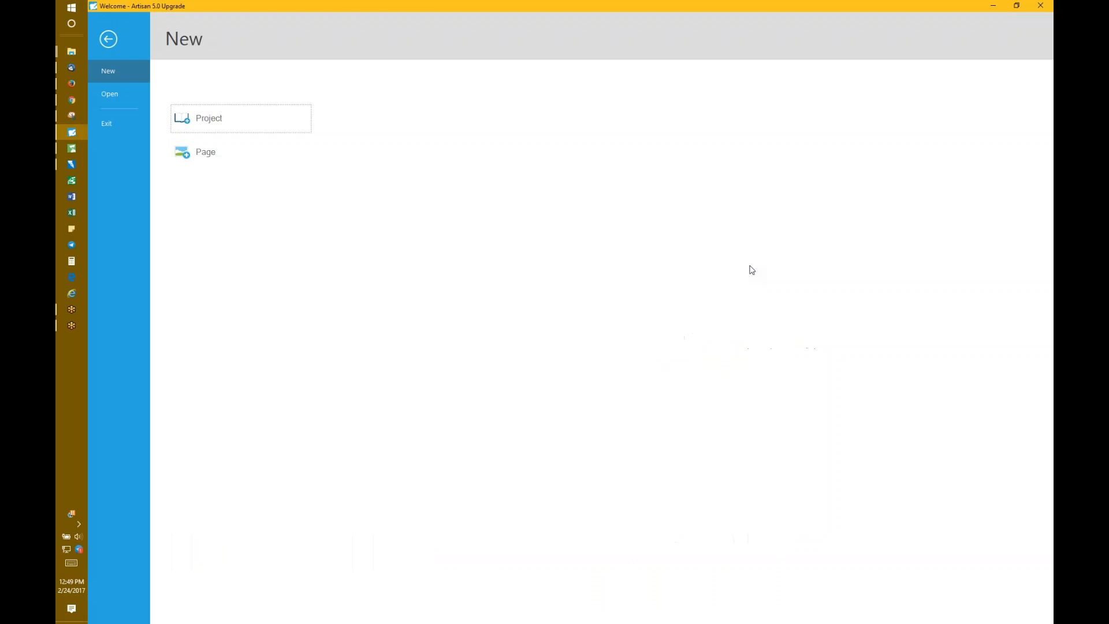
{"action": "left_click", "coordinate": [208, 122]}
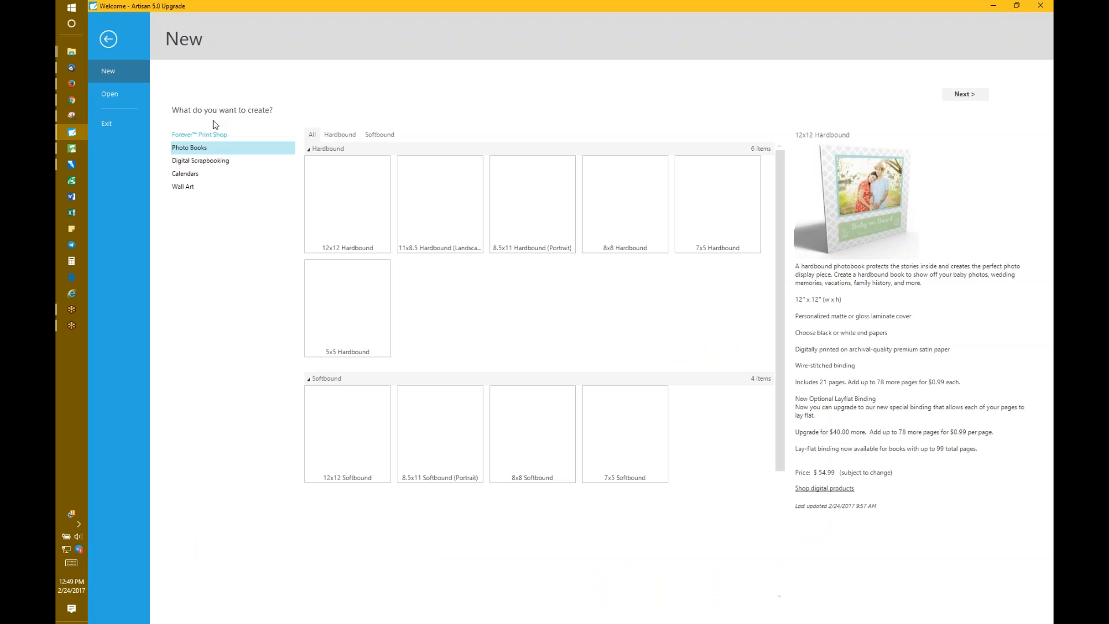
{"action": "left_click", "coordinate": [185, 188]}
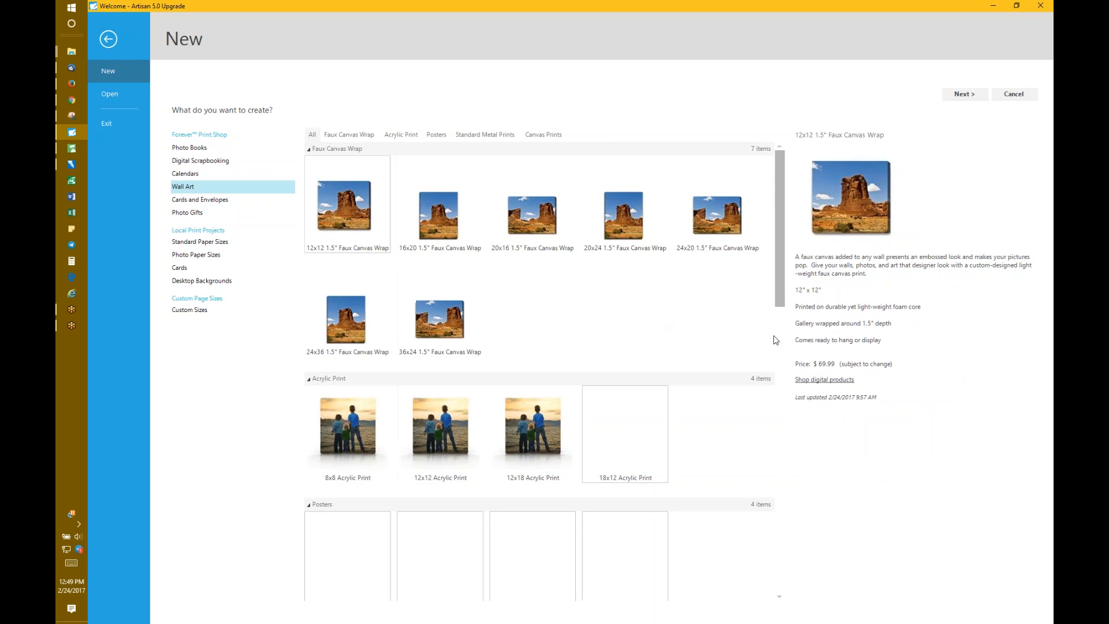
{"action": "left_click_drag", "start_coordinate": [779, 292], "coordinate": [779, 567]}
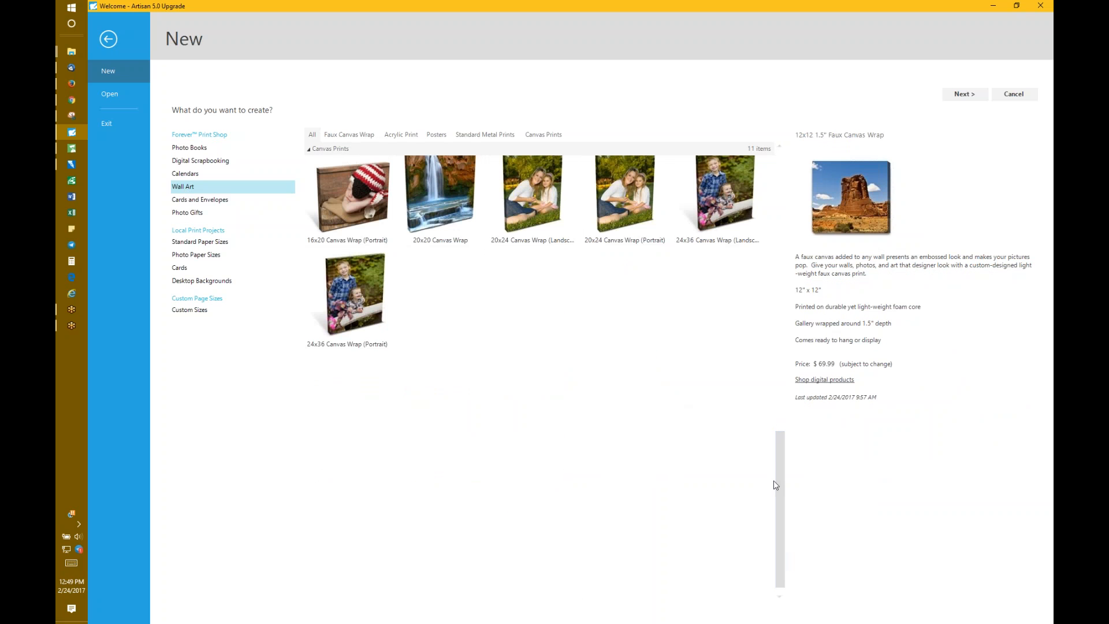
{"action": "scroll", "coordinate": [774, 380], "scroll_direction": "up", "scroll_amount": 5}
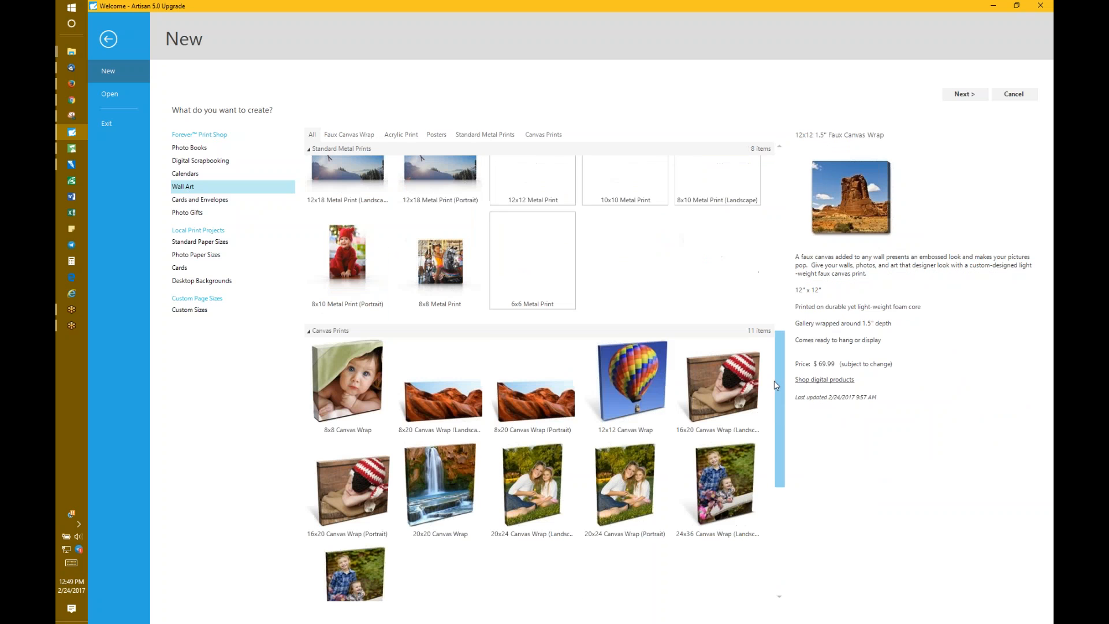
{"action": "left_click", "coordinate": [556, 419]}
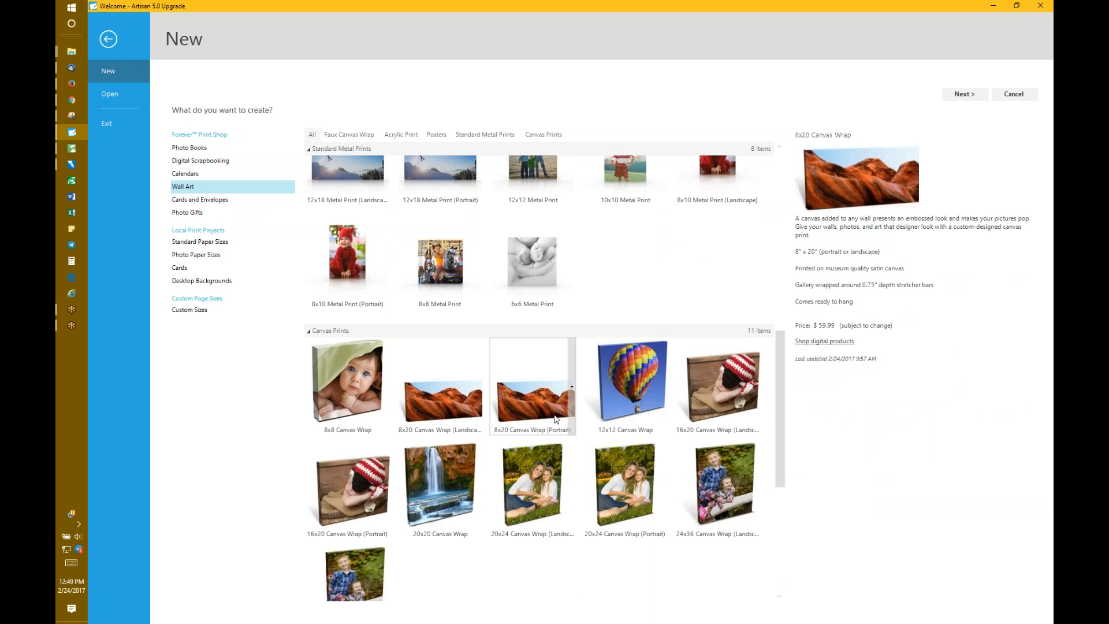
{"action": "left_click", "coordinate": [962, 96]}
Step: Choose the Blank template, add no photos, and create the project with the name 8x20 Canvas Heart
{"action": "left_click", "coordinate": [234, 156]}
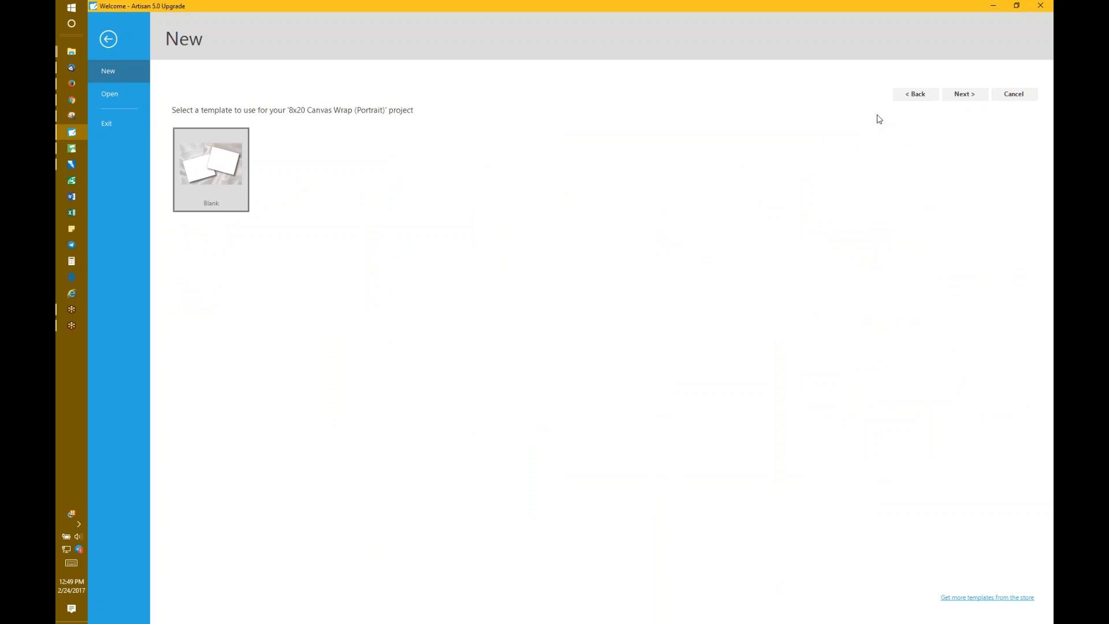
{"action": "left_click", "coordinate": [960, 98]}
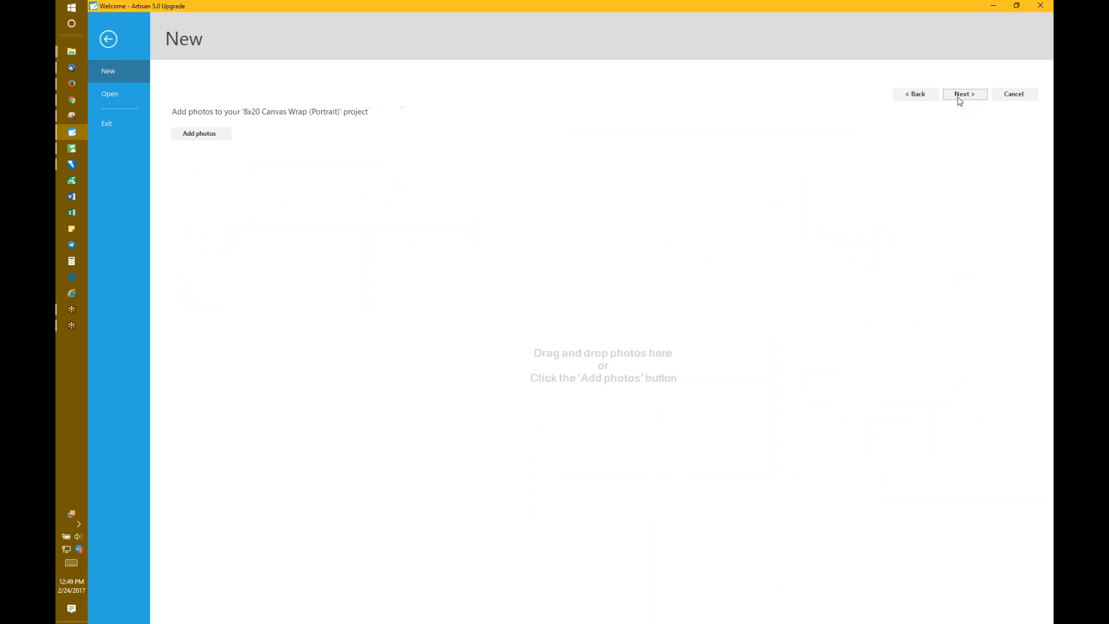
{"action": "left_click", "coordinate": [960, 98]}
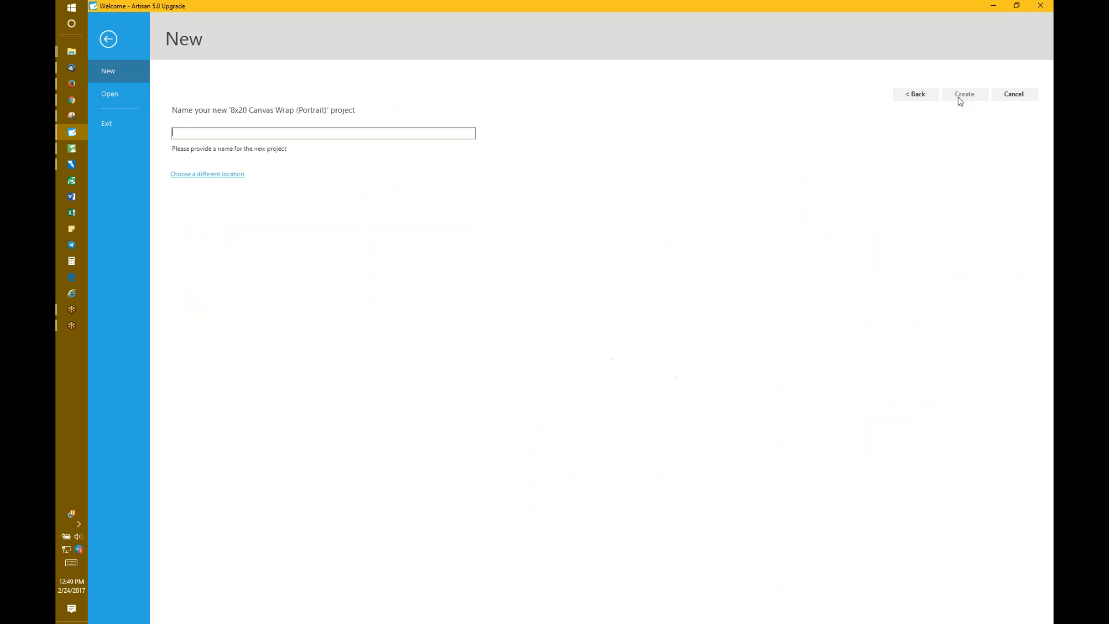
{"action": "left_click", "coordinate": [421, 132]}
{"action": "type", "text": "8x20"}
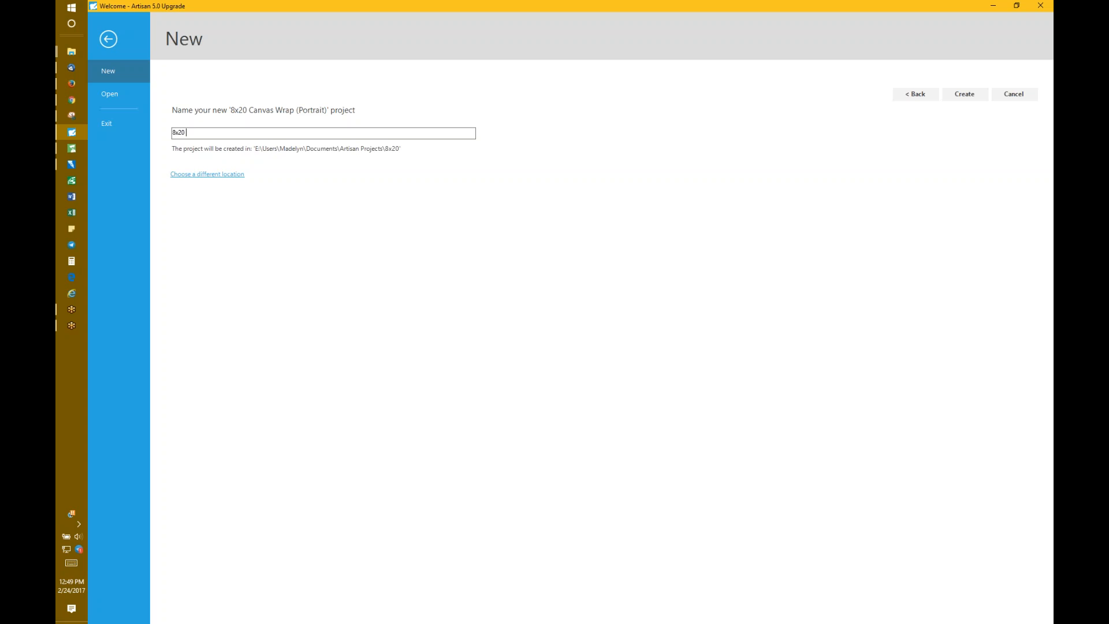
{"action": "type", "text": " Canvas Heart"}
{"action": "left_click", "coordinate": [963, 95]}
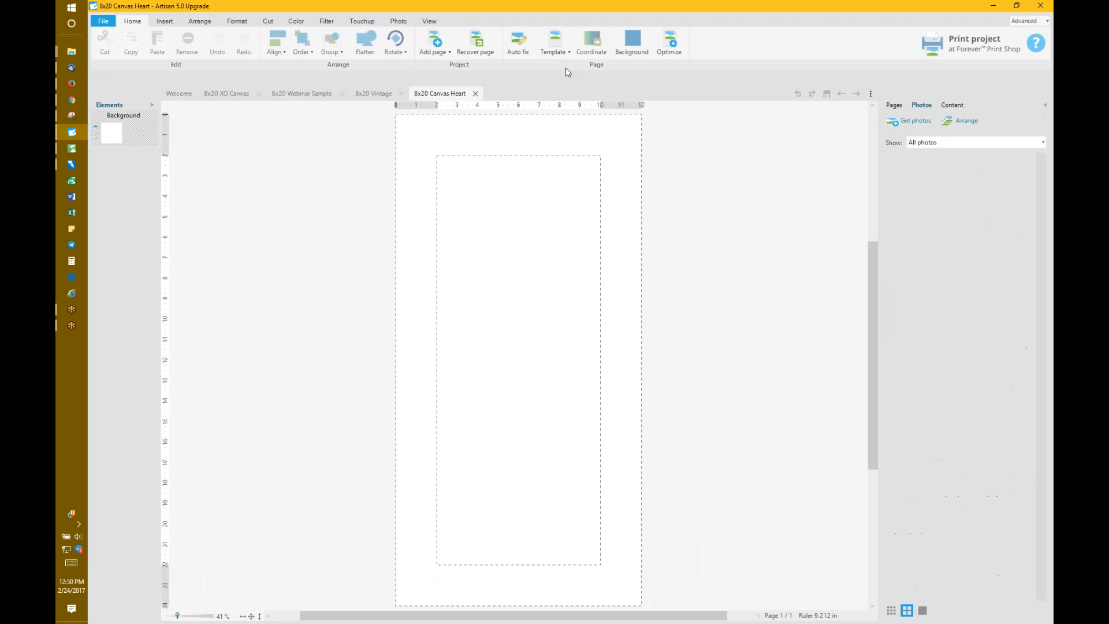
Step: Apply the page file 8x20 3 xoxo.artpage from the computer's Downloads folder as the canvas page's template
{"action": "left_click", "coordinate": [555, 48]}
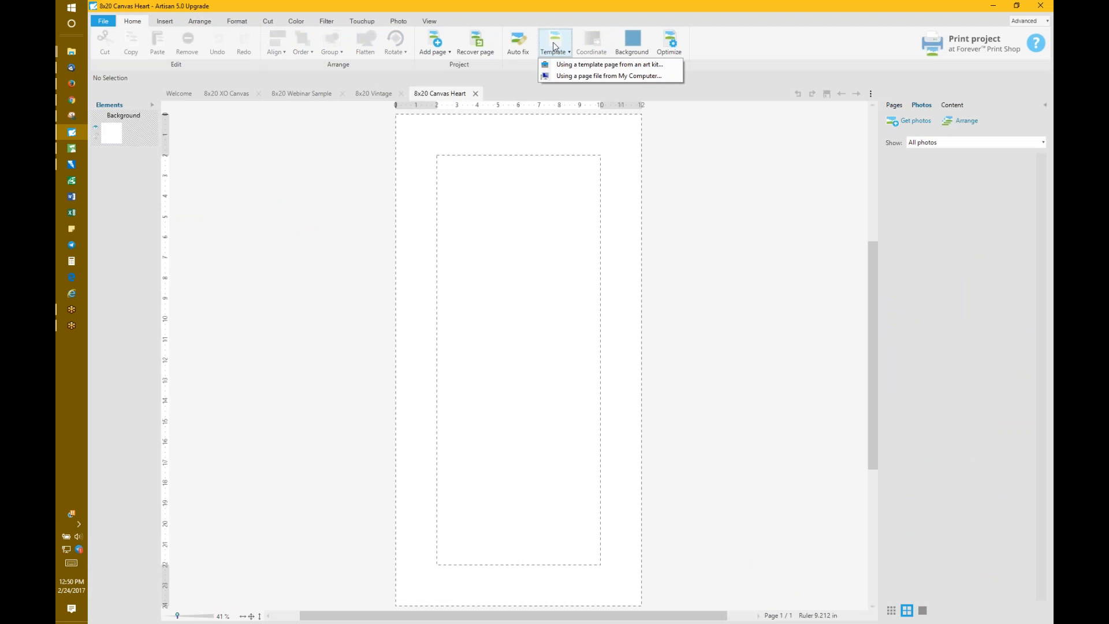
{"action": "left_click", "coordinate": [616, 78]}
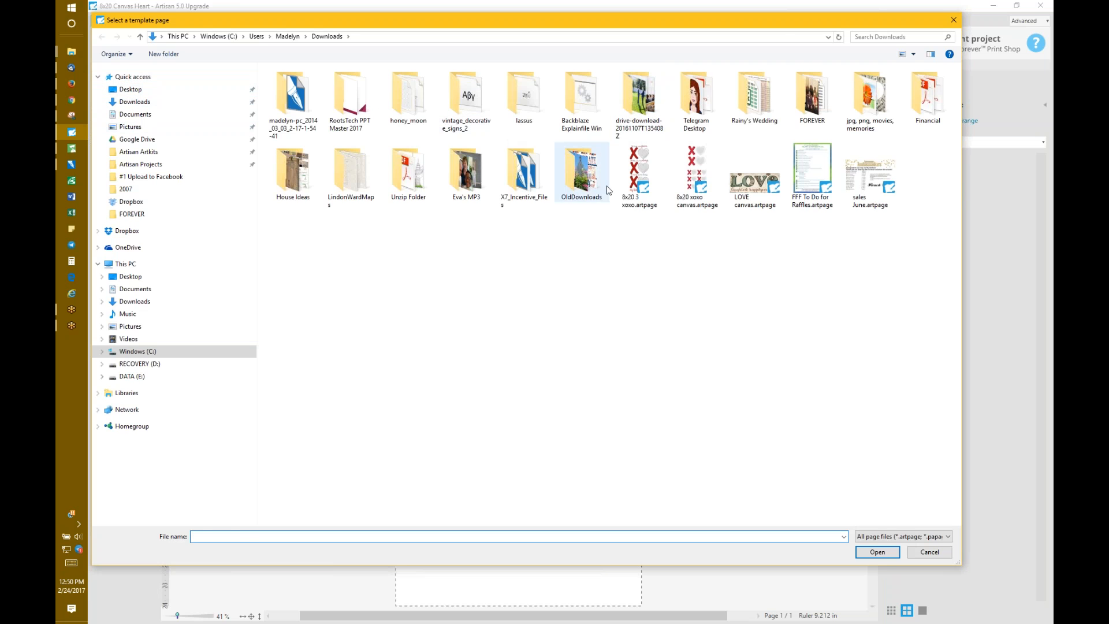
{"action": "left_click", "coordinate": [634, 167]}
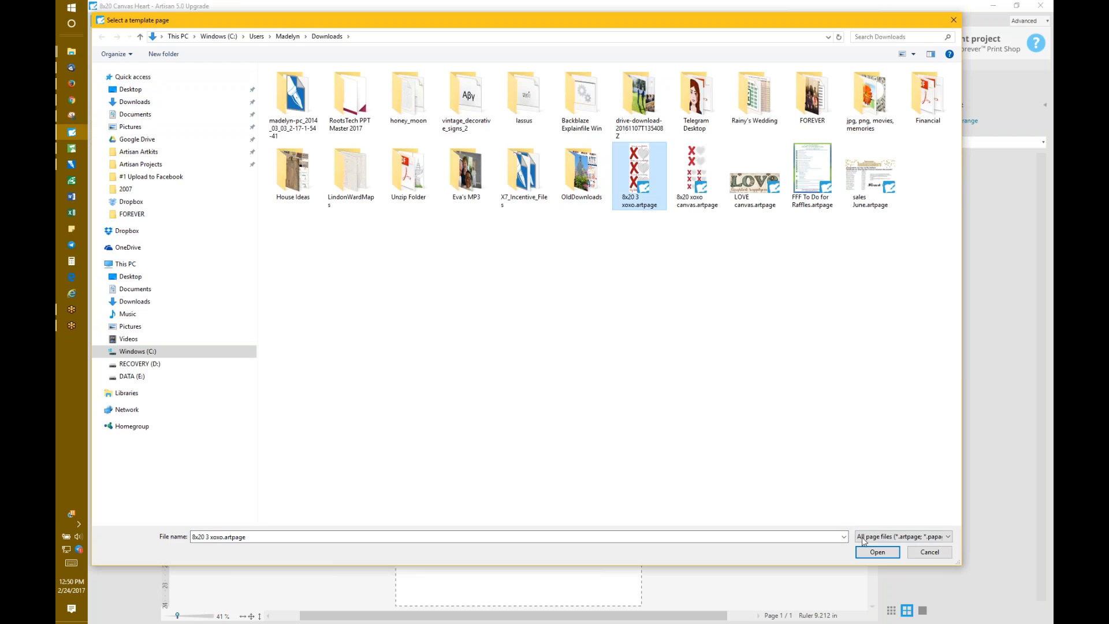
{"action": "left_click", "coordinate": [878, 552]}
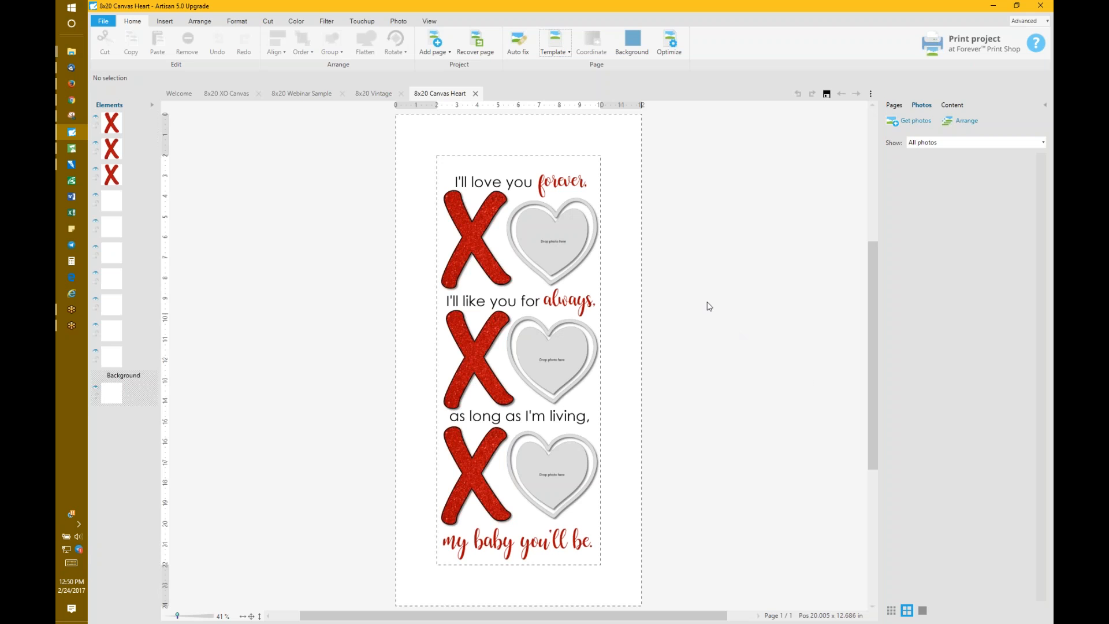
Step: Switch to Forever Historian and share the three work area photos to the open Artisan project 8x20 Canvas Heart
{"action": "left_click", "coordinate": [72, 149]}
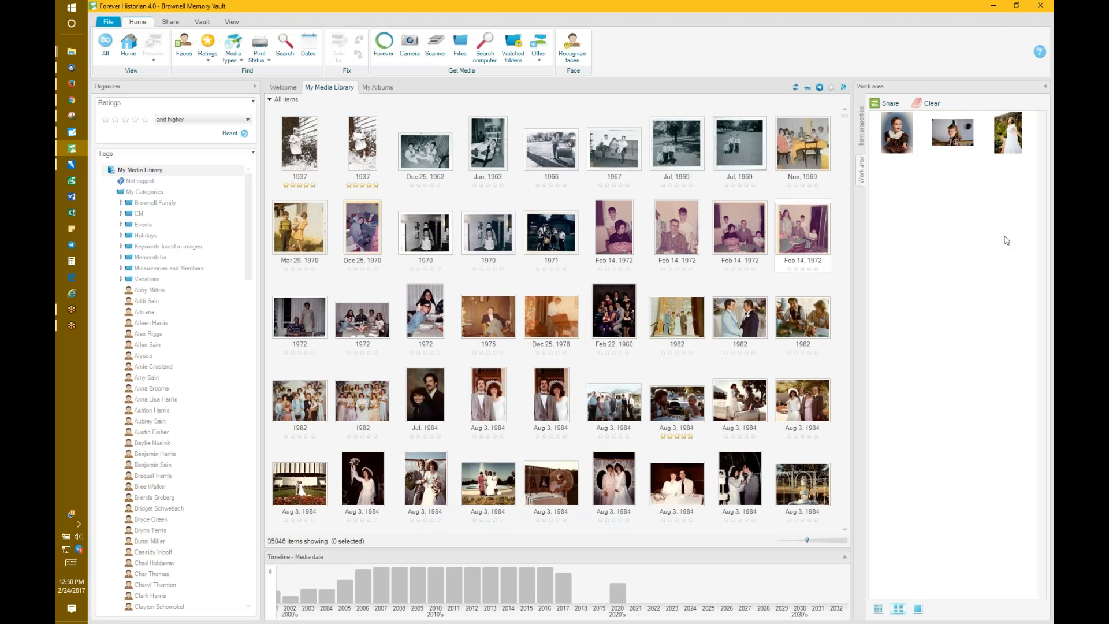
{"action": "left_click", "coordinate": [878, 103]}
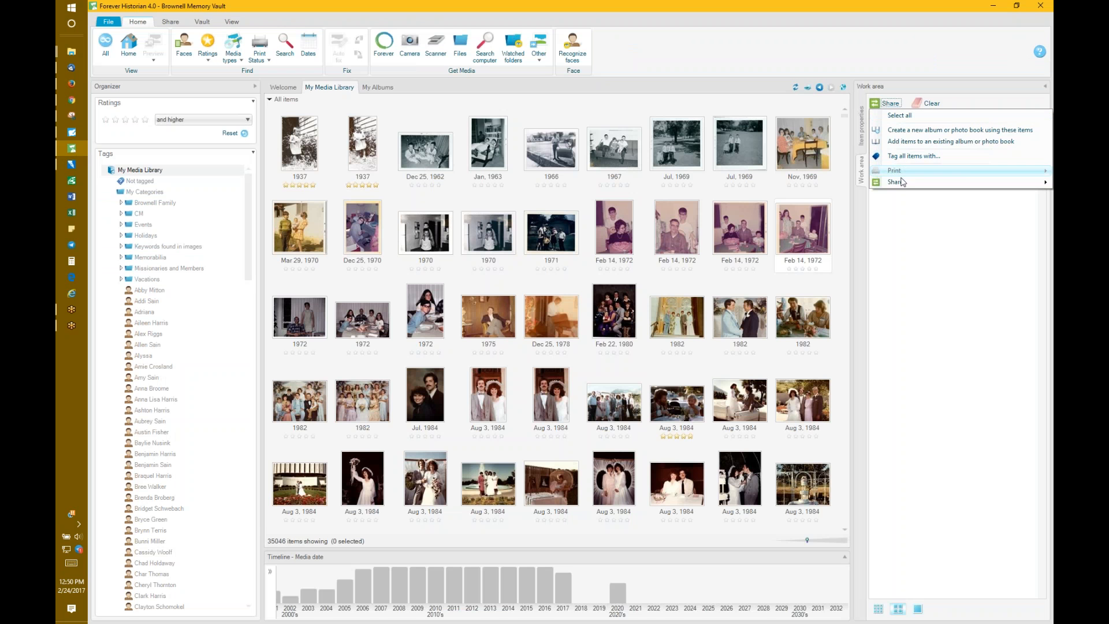
{"action": "left_click", "coordinate": [939, 212]}
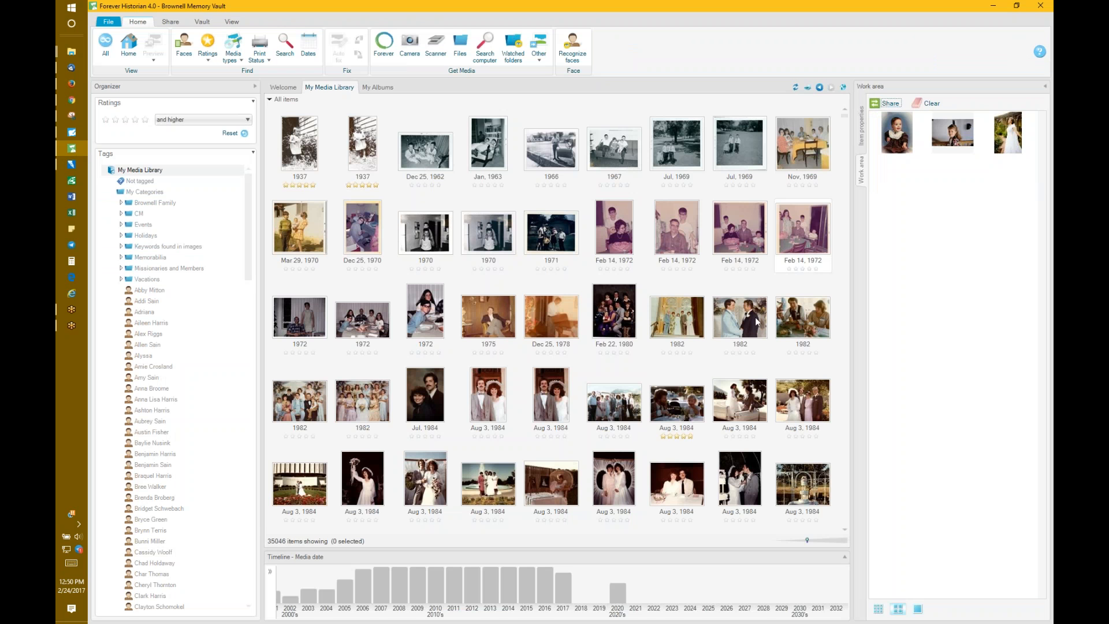
{"action": "left_click", "coordinate": [655, 361]}
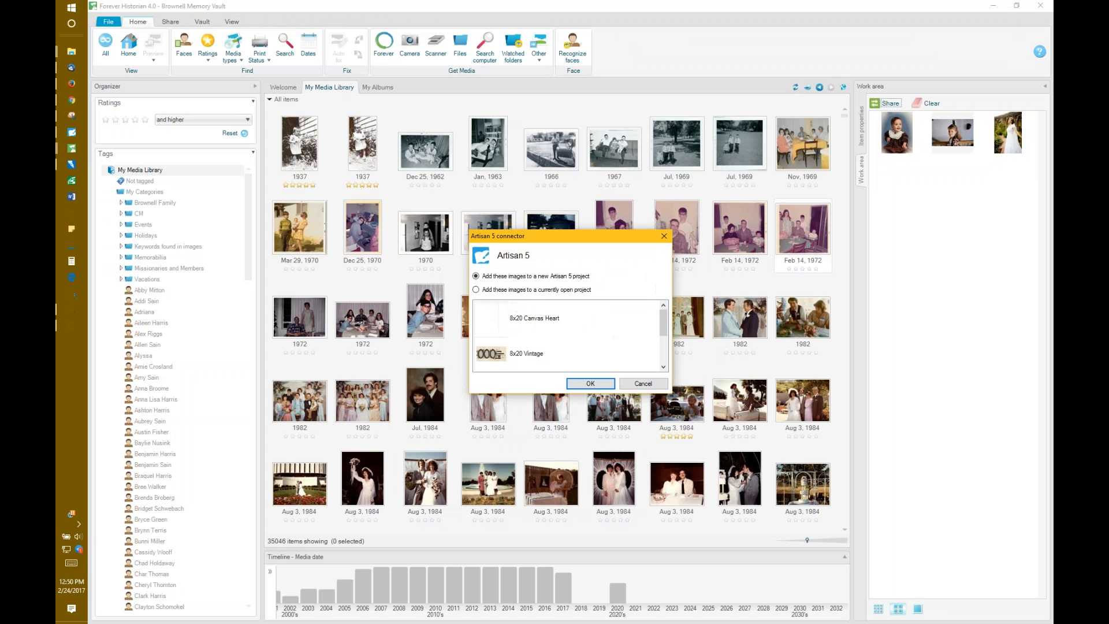
{"action": "left_click", "coordinate": [534, 318]}
{"action": "left_click", "coordinate": [590, 383]}
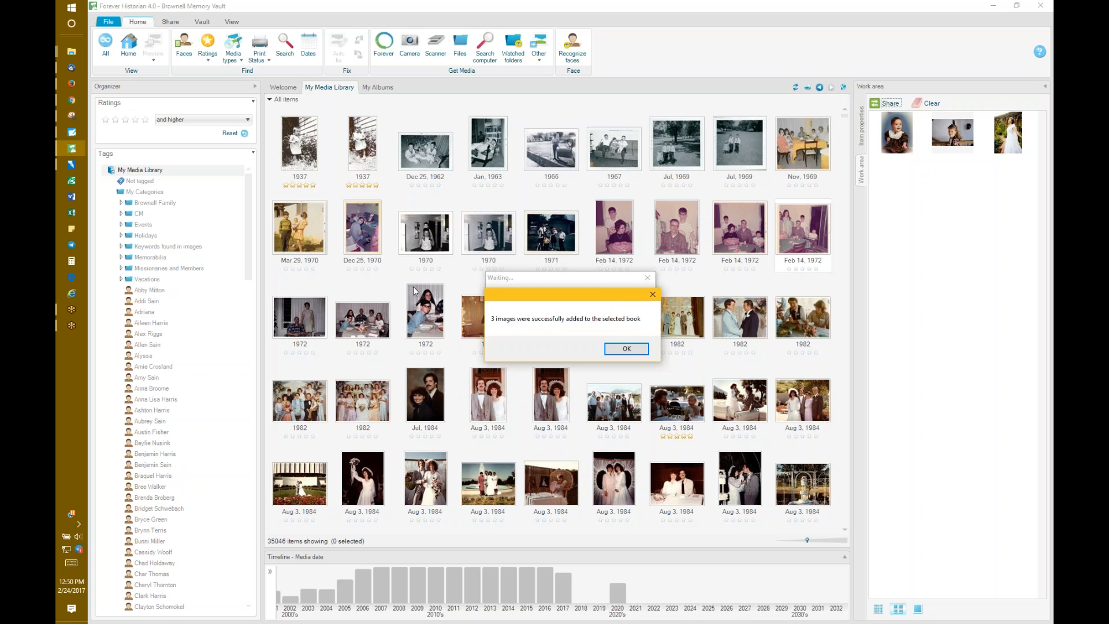
{"action": "left_click", "coordinate": [626, 349]}
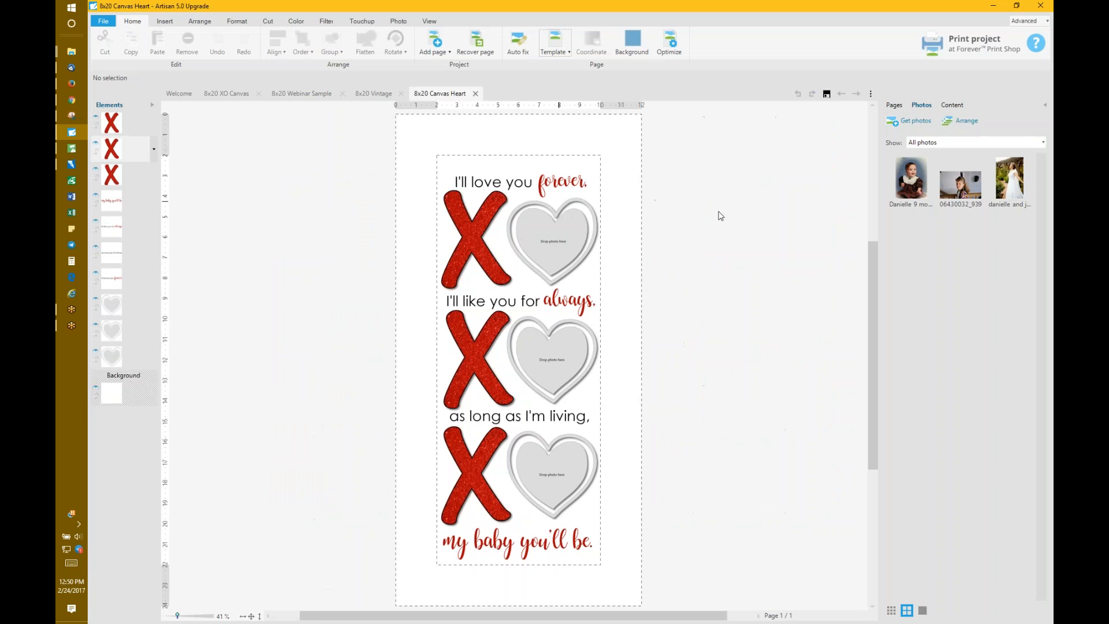
Step: Place the baby portrait in the uppermost heart frame and enlarge it so the face fills the heart
{"action": "left_click_drag", "start_coordinate": [585, 225], "coordinate": [554, 239]}
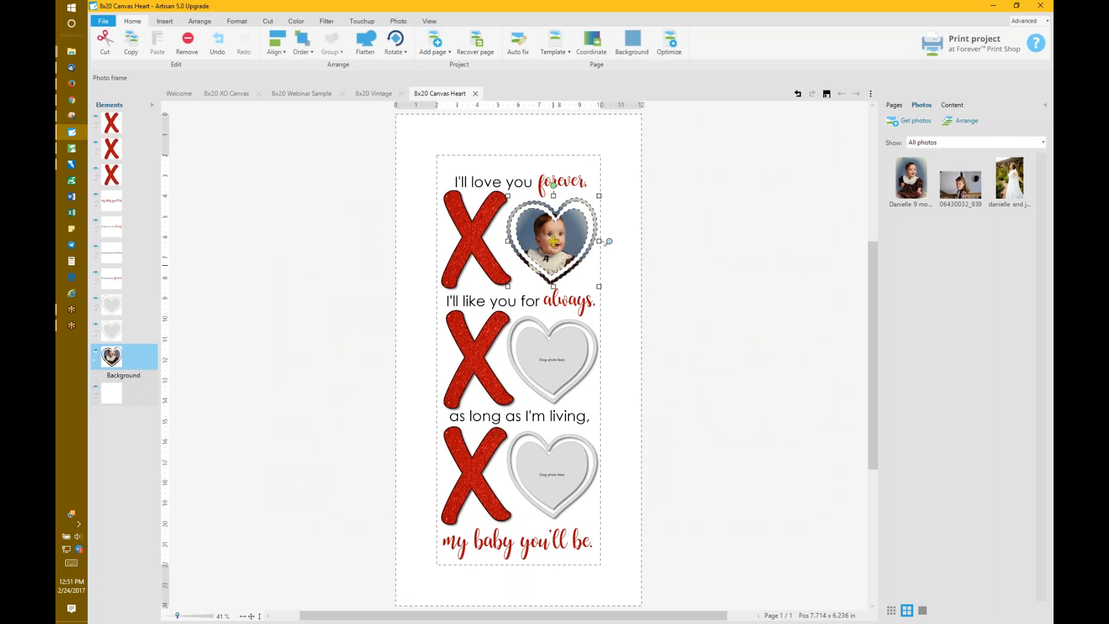
{"action": "left_click_drag", "start_coordinate": [608, 243], "coordinate": [558, 249]}
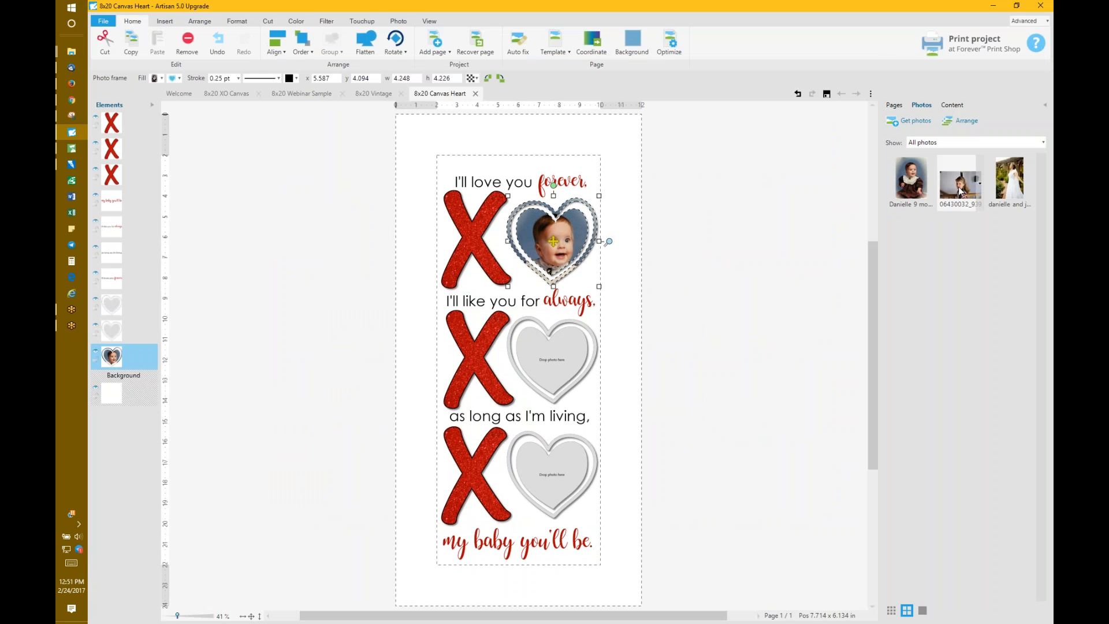
Step: Undo the photo swap in the uppermost heart and reposition the baby portrait so the face sits in the heart's centre
{"action": "left_click_drag", "start_coordinate": [960, 184], "coordinate": [560, 352]}
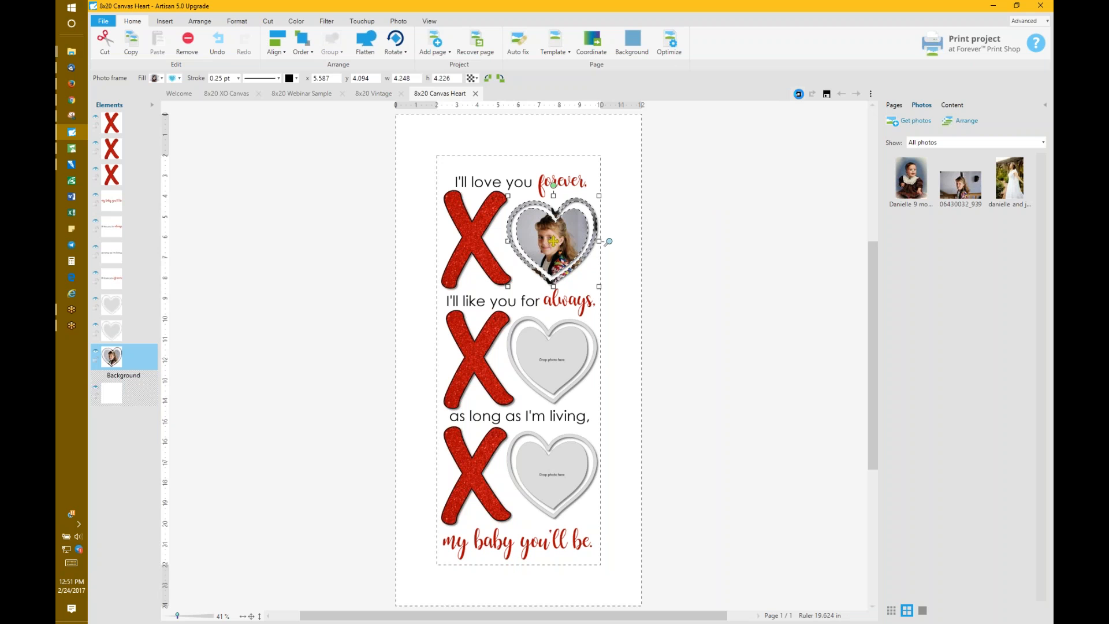
{"action": "left_click", "coordinate": [799, 94]}
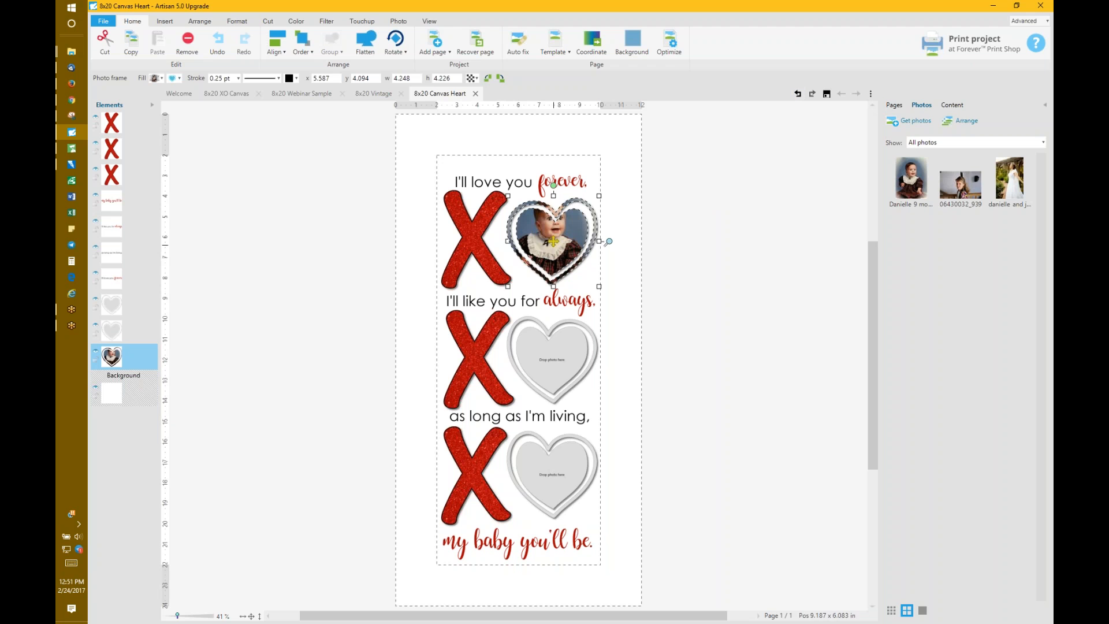
{"action": "left_click_drag", "start_coordinate": [554, 243], "coordinate": [554, 261]}
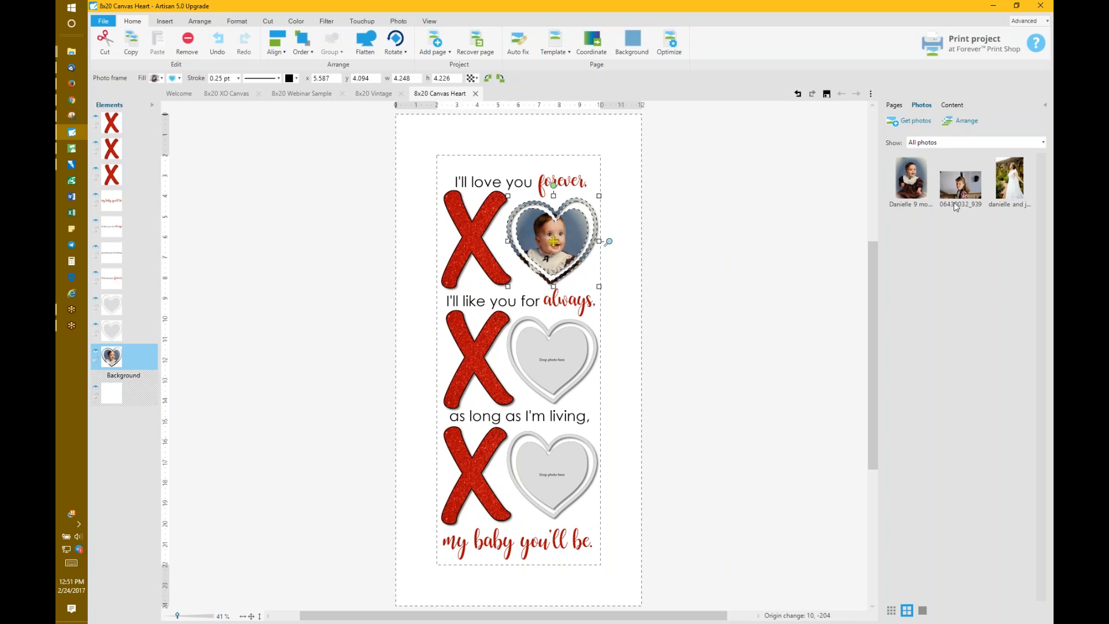
Step: Place the girl's portrait in the middle heart frame and the bride's photo in the lowest heart frame
{"action": "left_click_drag", "start_coordinate": [955, 202], "coordinate": [536, 366]}
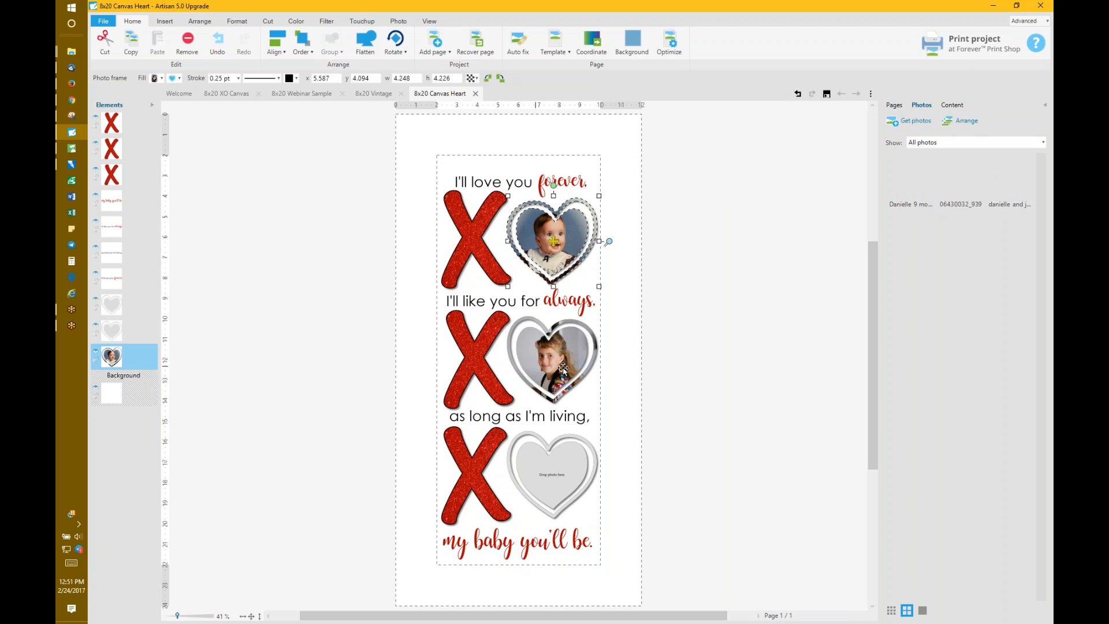
{"action": "left_click_drag", "start_coordinate": [1009, 180], "coordinate": [543, 490]}
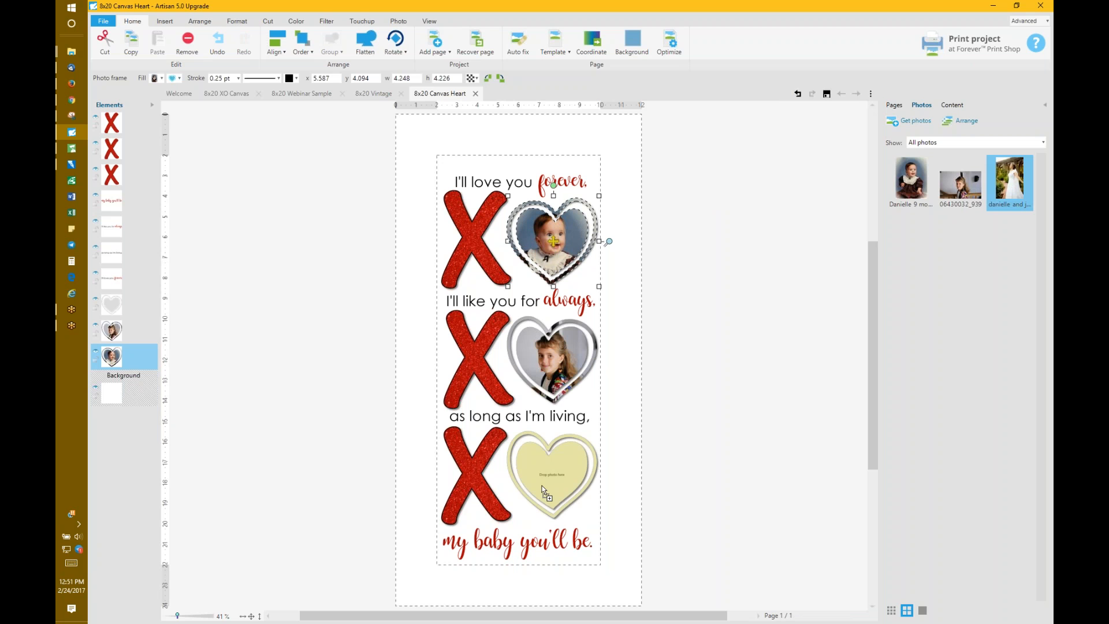
{"action": "left_click_drag", "start_coordinate": [543, 490], "coordinate": [544, 490]}
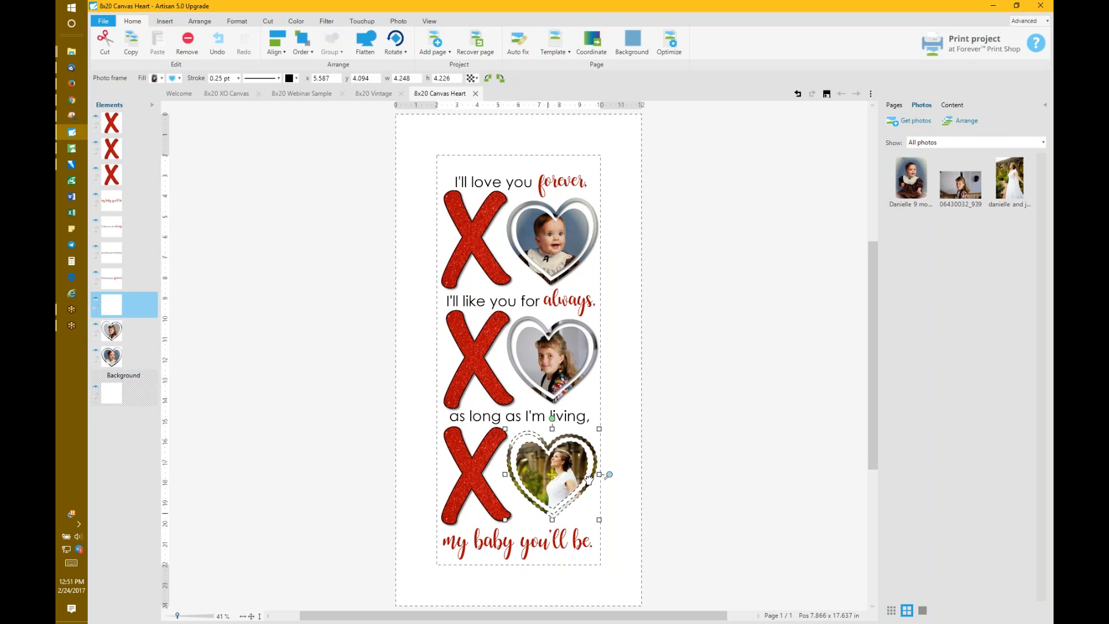
Step: Enlarge the bride's photo and reposition it so her face is centred in the lowest heart
{"action": "left_click_drag", "start_coordinate": [610, 474], "coordinate": [619, 460]}
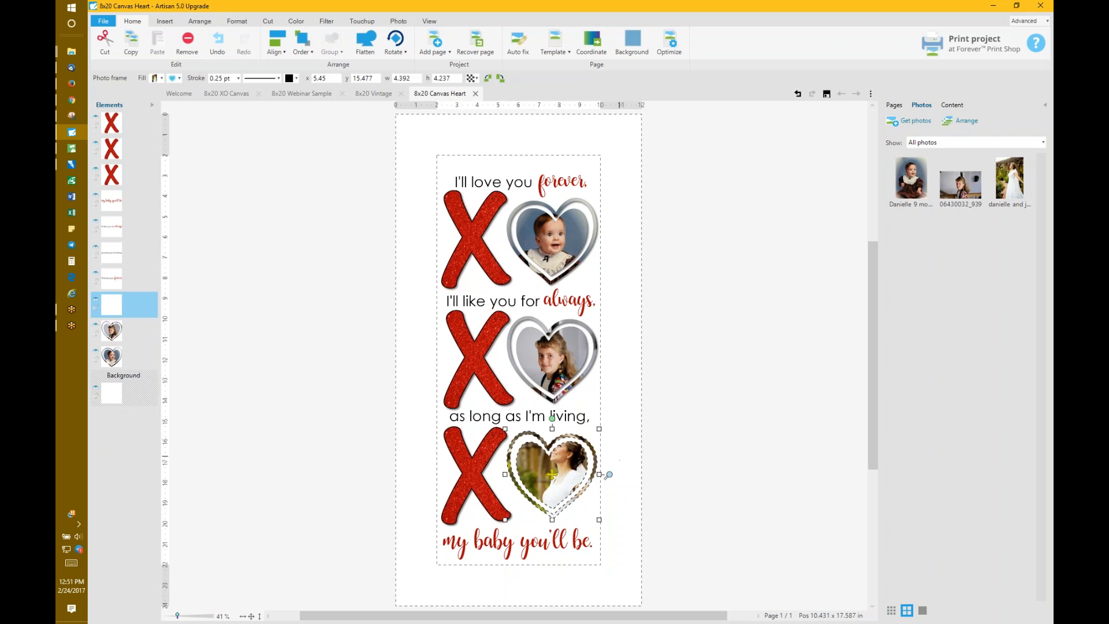
{"action": "left_click_drag", "start_coordinate": [552, 475], "coordinate": [532, 493]}
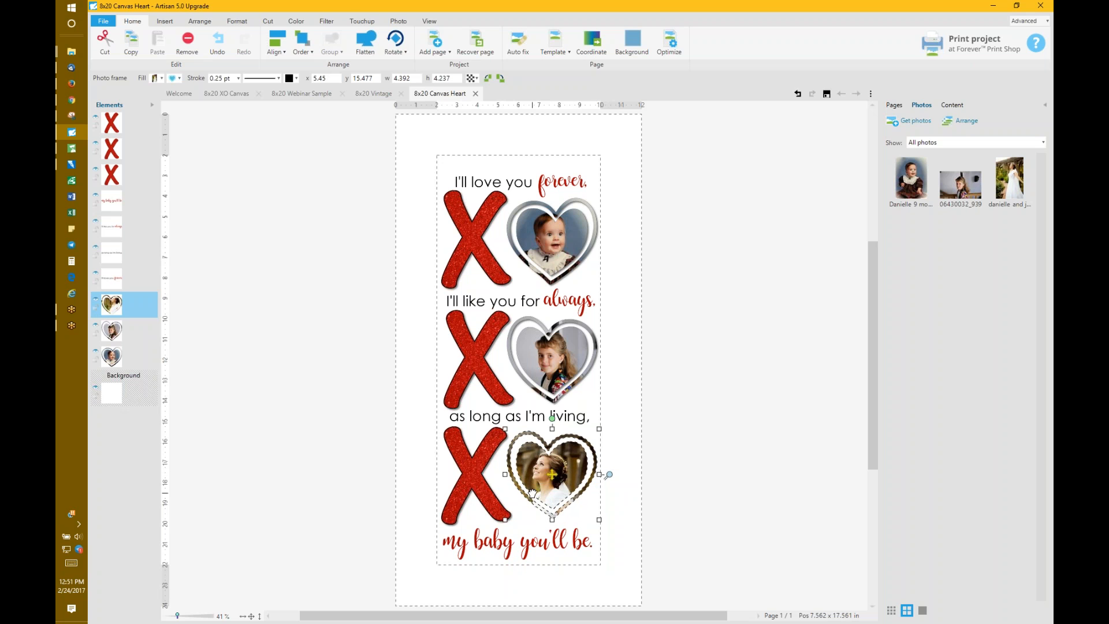
{"action": "left_click", "coordinate": [663, 378]}
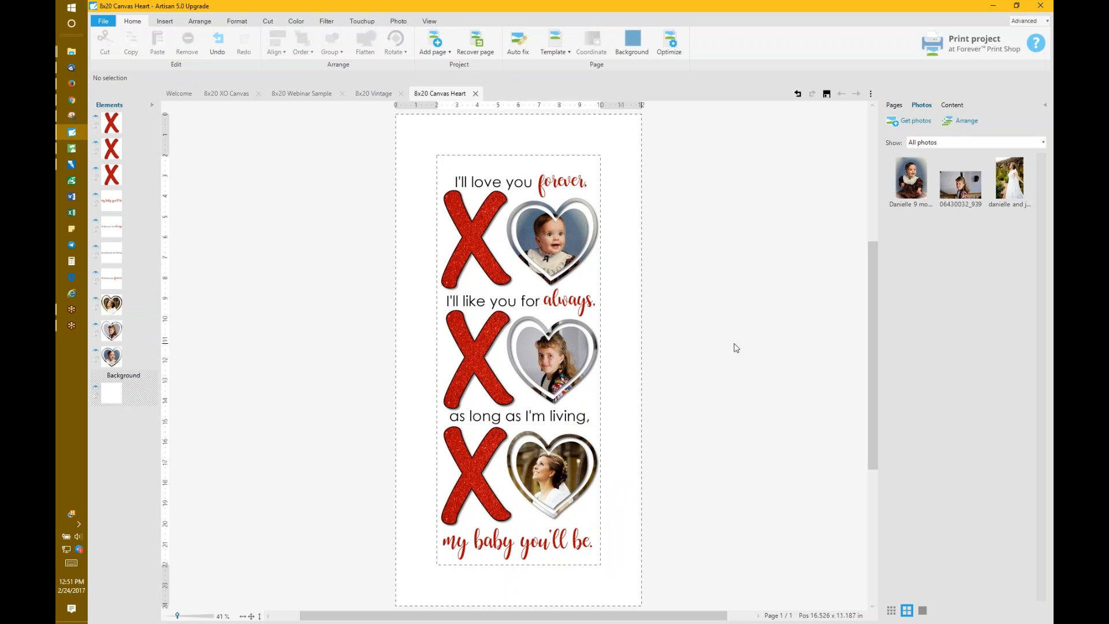
{"action": "left_click", "coordinate": [556, 468]}
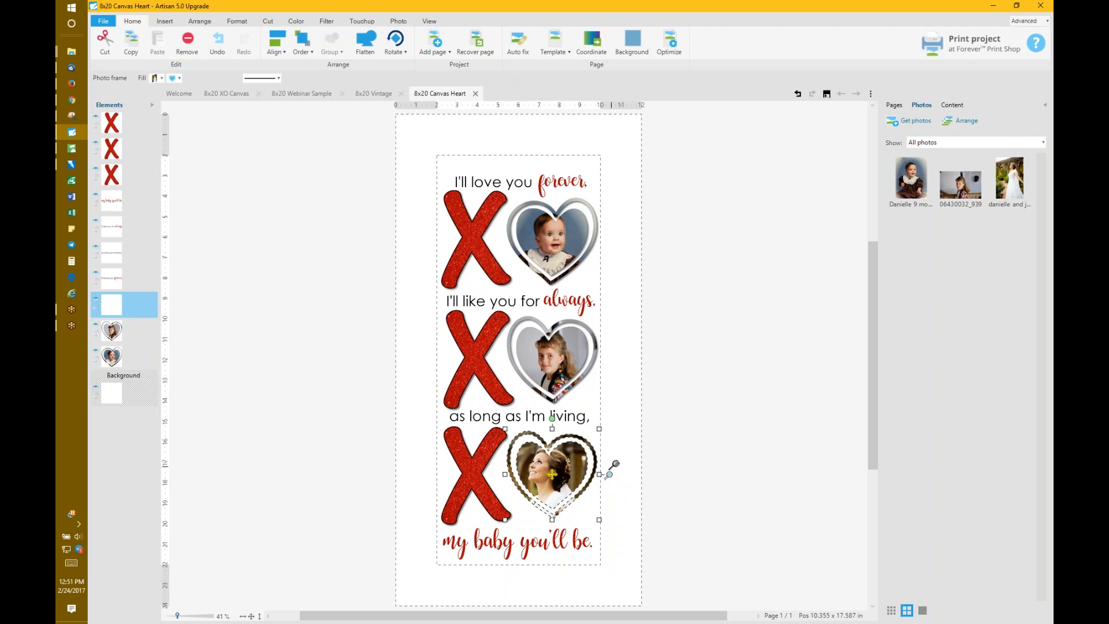
{"action": "left_click", "coordinate": [629, 456]}
Step: Replace the uppermost X's fill with a solid magenta pink from the recent colors
{"action": "left_click", "coordinate": [475, 244]}
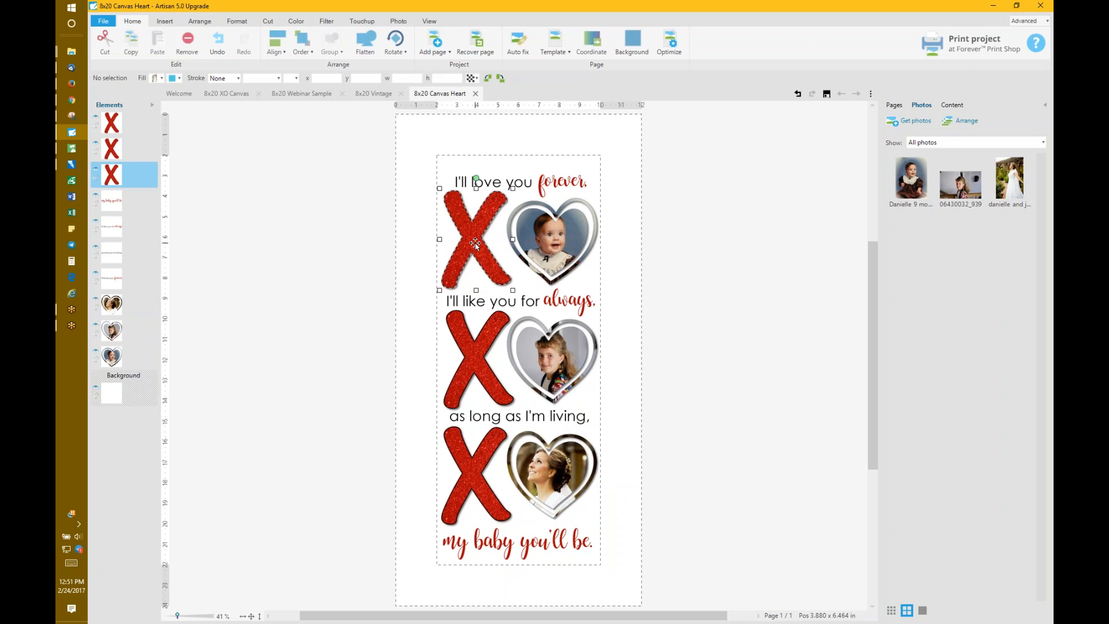
{"action": "left_click", "coordinate": [155, 81]}
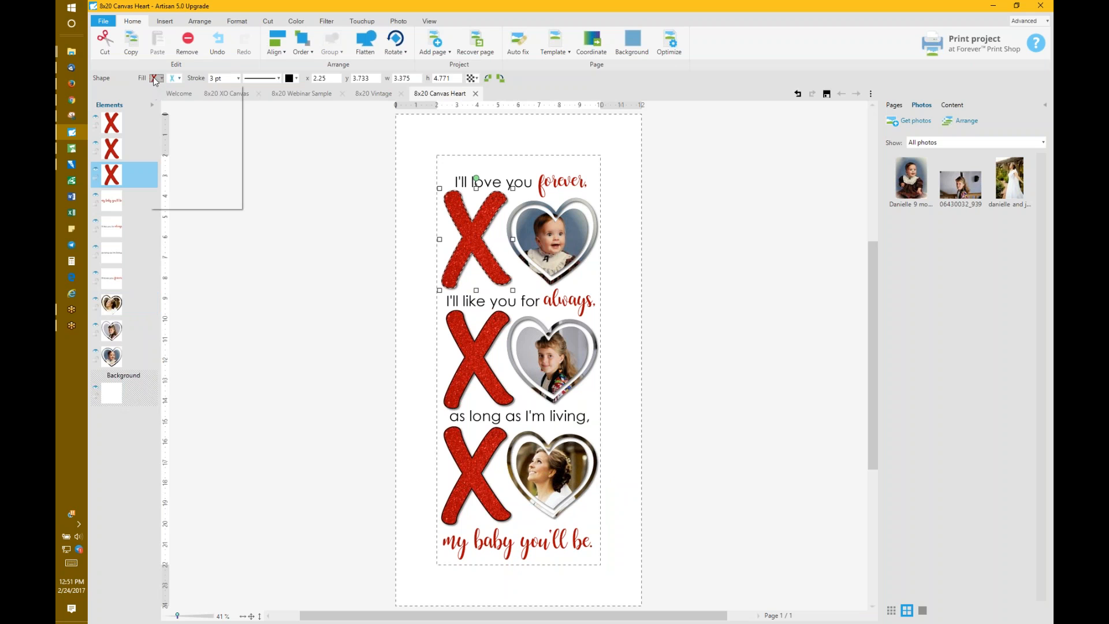
{"action": "left_click", "coordinate": [172, 90]}
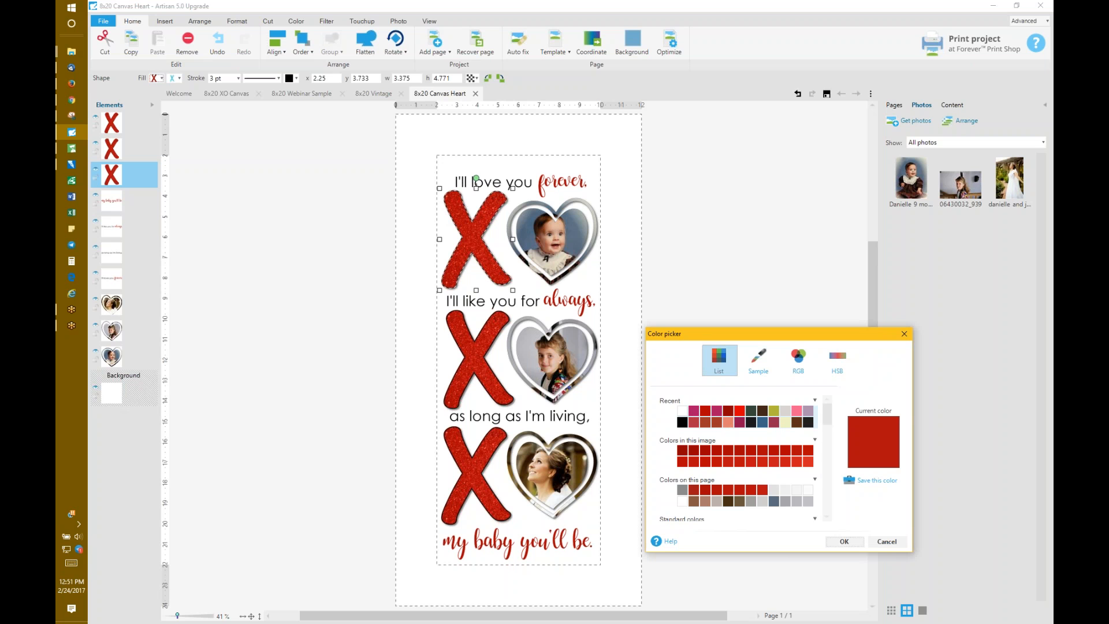
{"action": "left_click", "coordinate": [694, 411]}
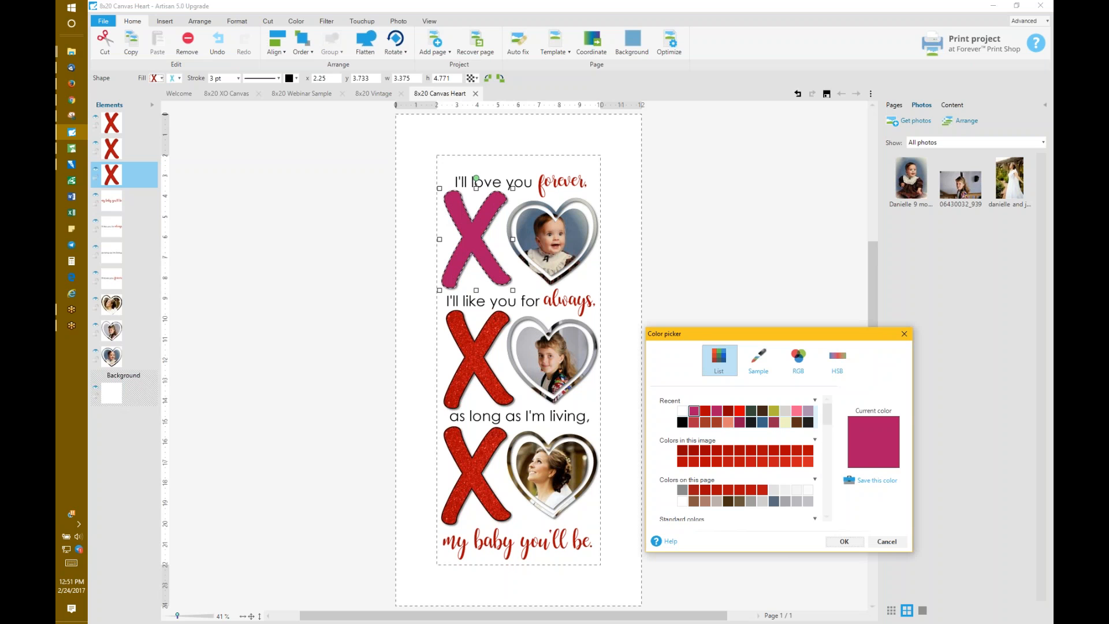
{"action": "left_click", "coordinate": [853, 544]}
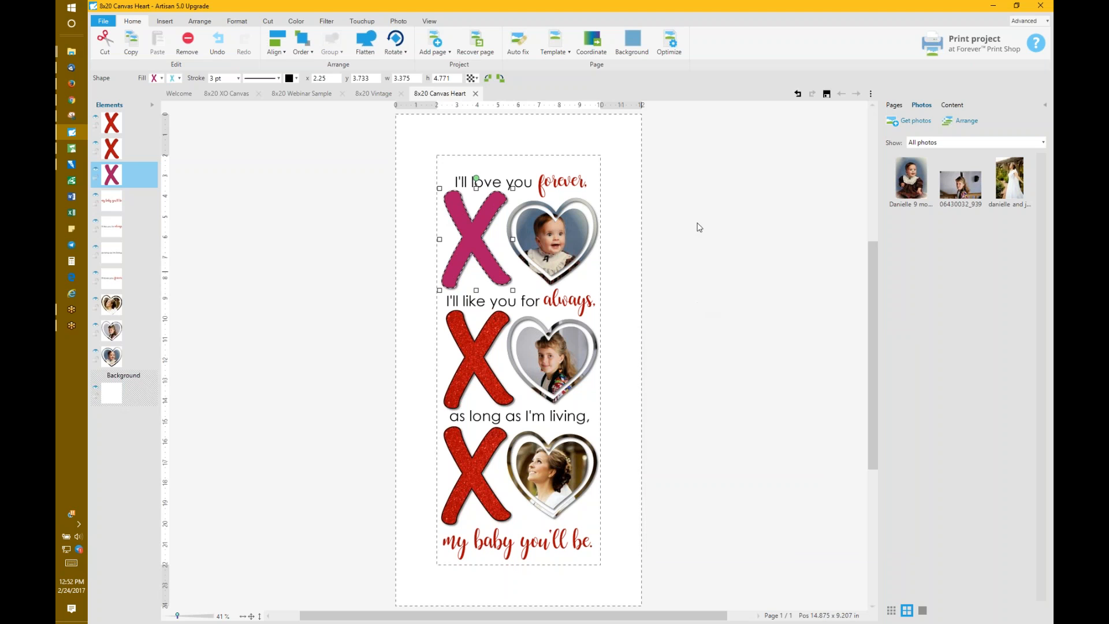
Step: Start a Texture surface filter on the magenta X and choose the Bricks, Small texture sample
{"action": "left_click", "coordinate": [326, 21]}
{"action": "left_click", "coordinate": [365, 52]}
{"action": "left_click", "coordinate": [381, 72]}
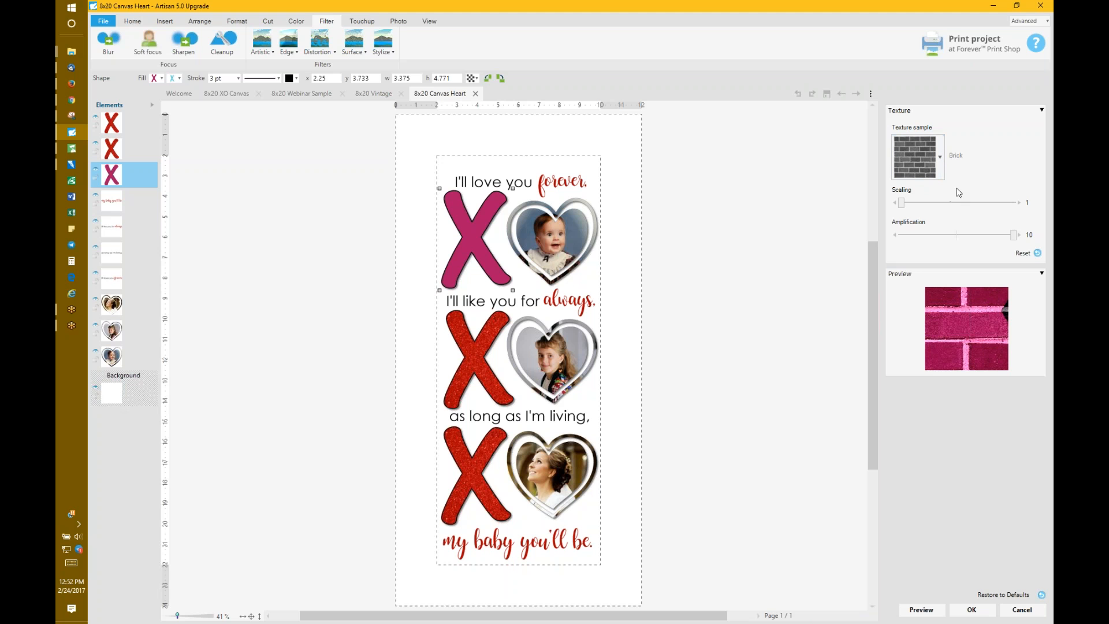
{"action": "left_click", "coordinate": [942, 159]}
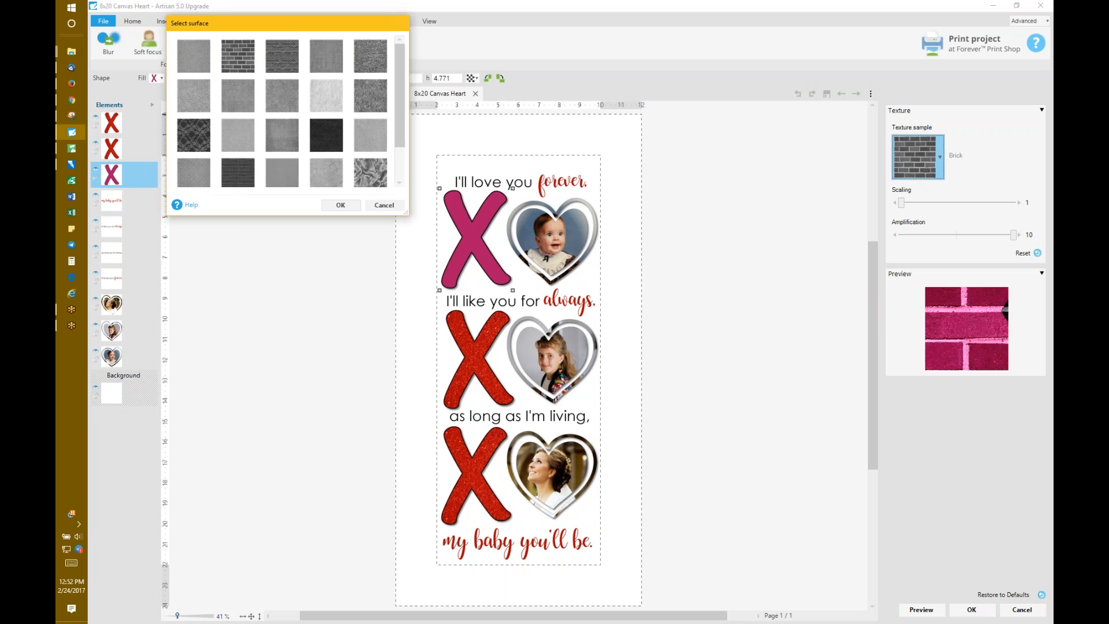
{"action": "left_click", "coordinate": [402, 182]}
{"action": "left_click_drag", "start_coordinate": [400, 179], "coordinate": [399, 116]}
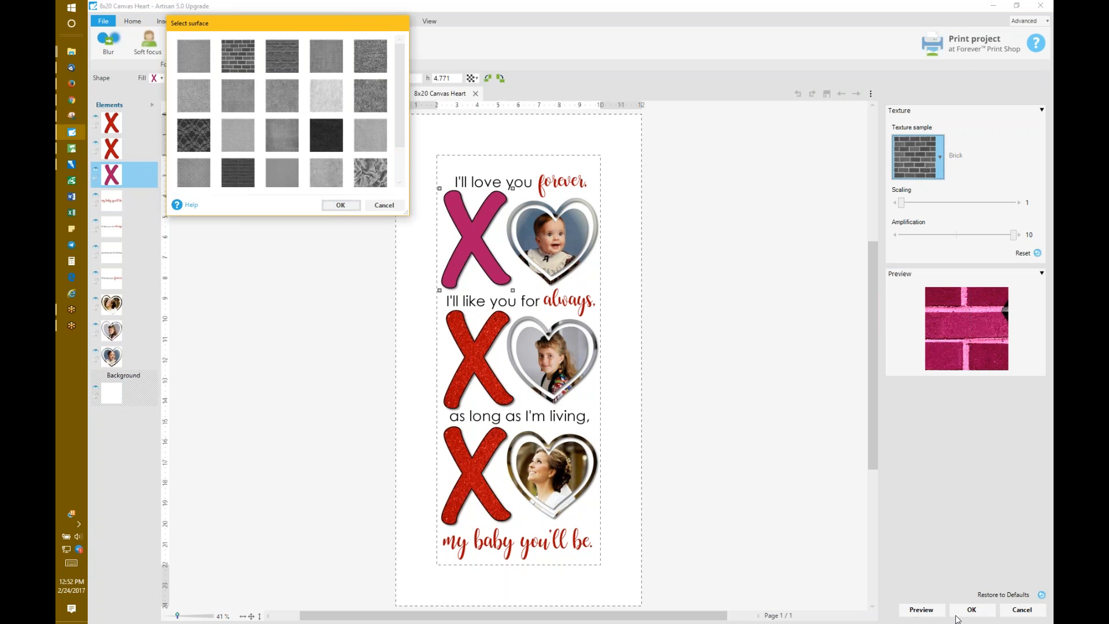
{"action": "left_click", "coordinate": [972, 611]}
{"action": "left_click", "coordinate": [326, 134]}
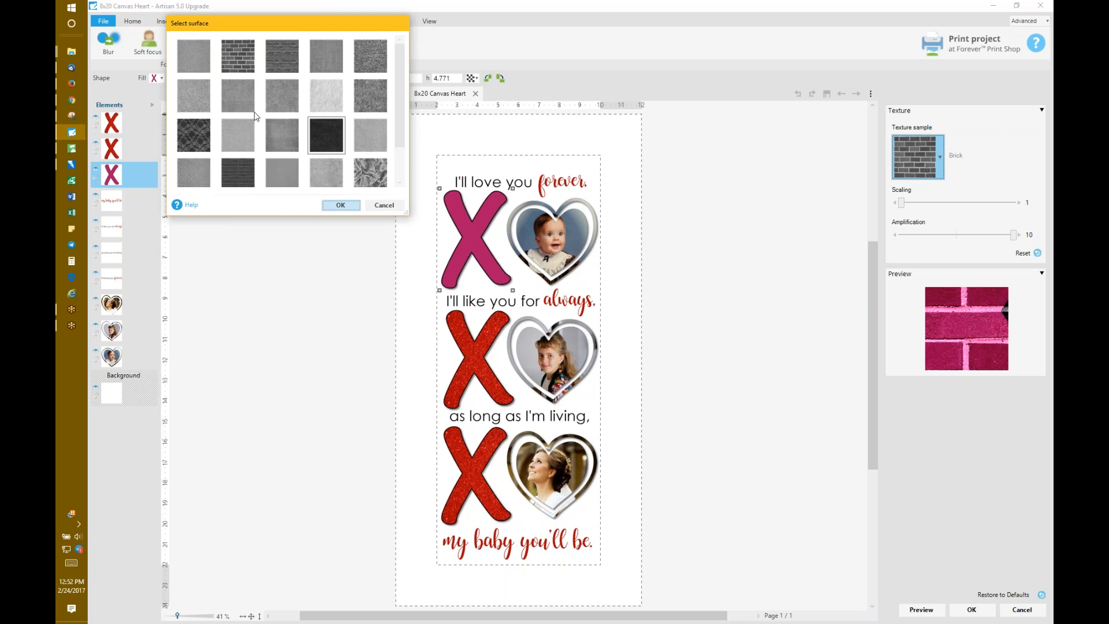
{"action": "left_click", "coordinate": [281, 58]}
{"action": "left_click", "coordinate": [340, 205]}
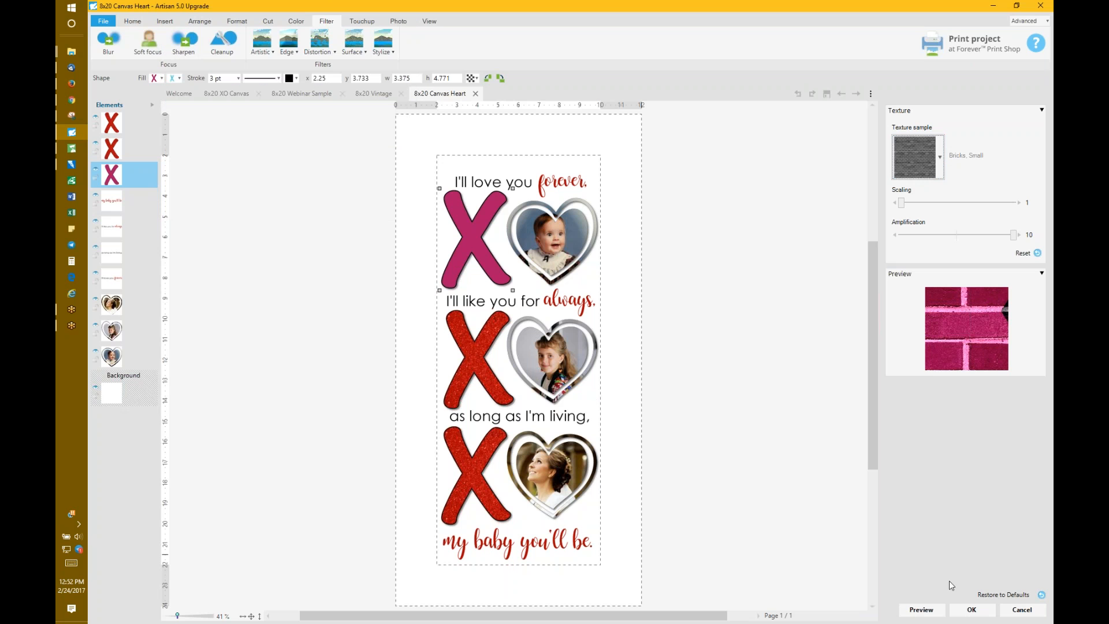
Step: Set the texture's amplification to 8.5 and its scaling to 1.5, and apply the filter to the uppermost X
{"action": "double_click", "coordinate": [1028, 235]}
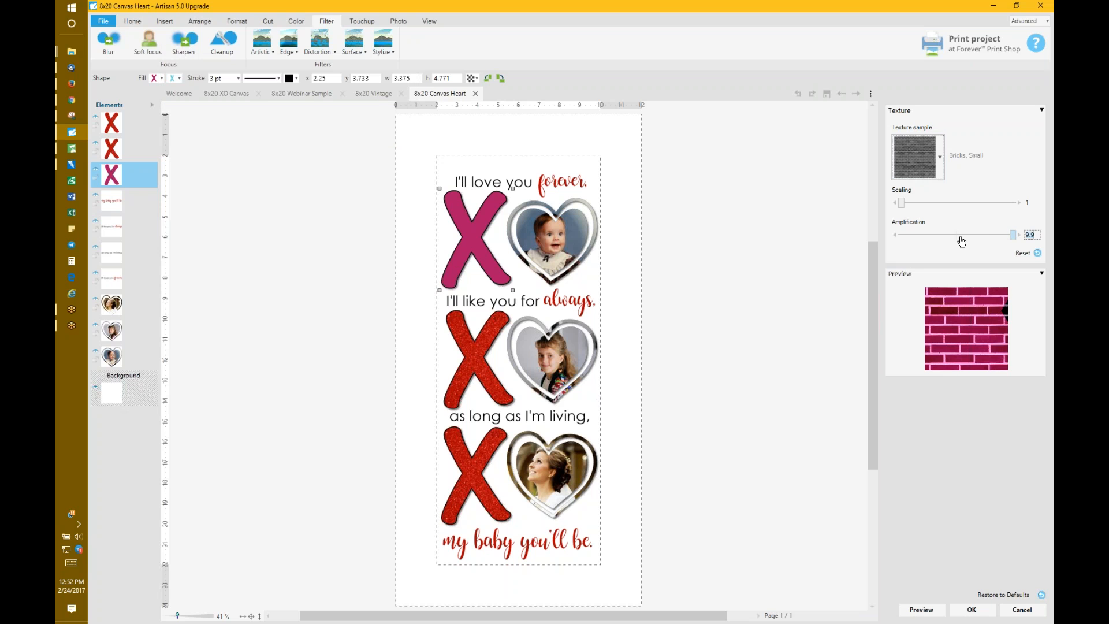
{"action": "type", "text": "0.6"}
{"action": "key", "text": "Return"}
{"action": "scroll", "coordinate": [1028, 237], "scroll_direction": "up", "scroll_amount": 4}
{"action": "left_click_drag", "start_coordinate": [1005, 237], "coordinate": [1004, 236]}
{"action": "mouse_move", "coordinate": [901, 202]}
{"action": "left_mouse_down"}
{"action": "mouse_move", "coordinate": [930, 203]}
{"action": "mouse_move", "coordinate": [908, 204]}
{"action": "left_mouse_up"}
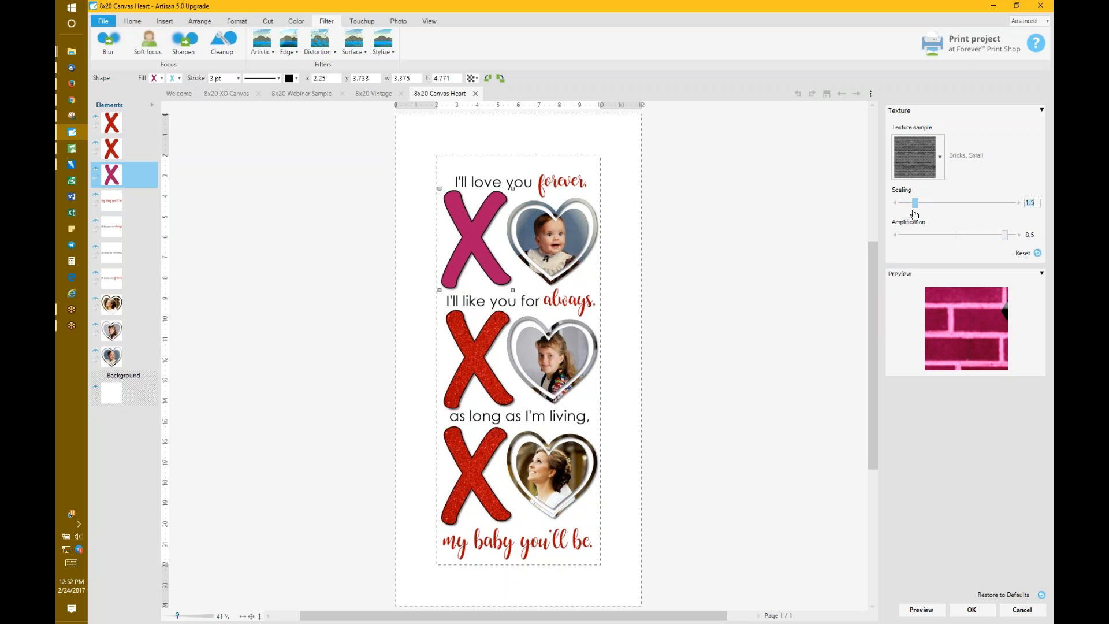
{"action": "left_click", "coordinate": [970, 611]}
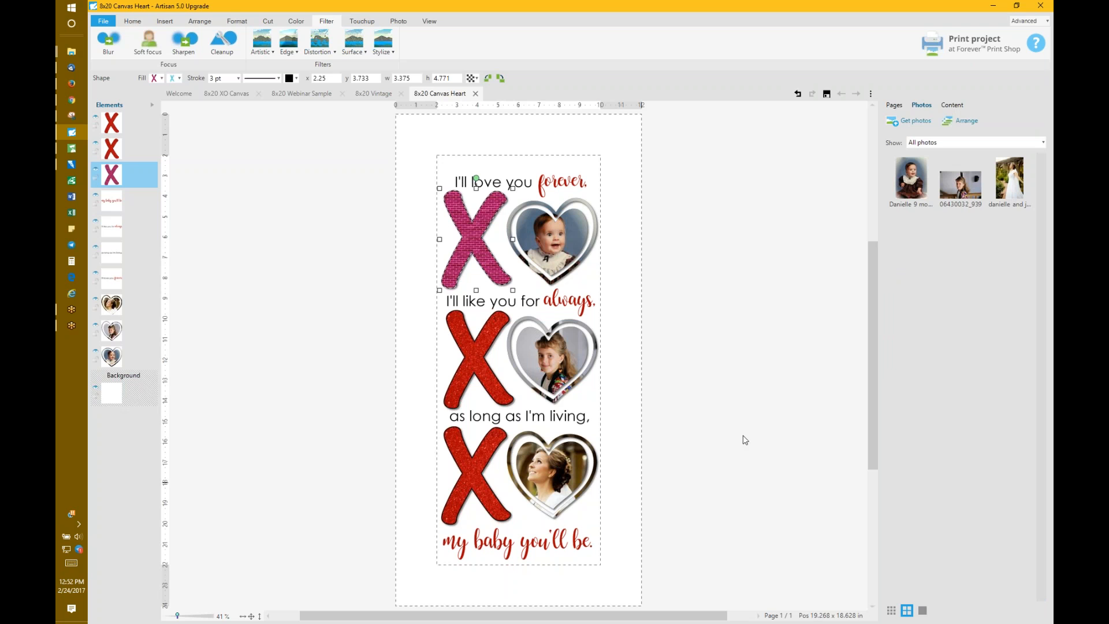
Step: Apply the Texture filter to the middle X with the Block sample and scaling 2
{"action": "left_click", "coordinate": [495, 329]}
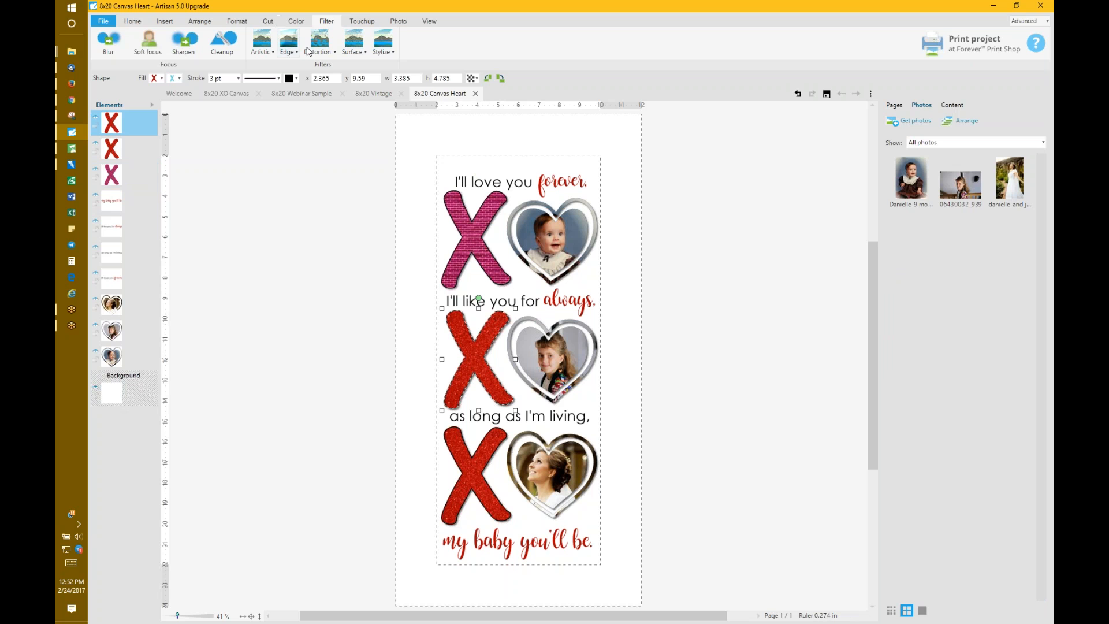
{"action": "left_click", "coordinate": [364, 55]}
{"action": "left_click", "coordinate": [398, 75]}
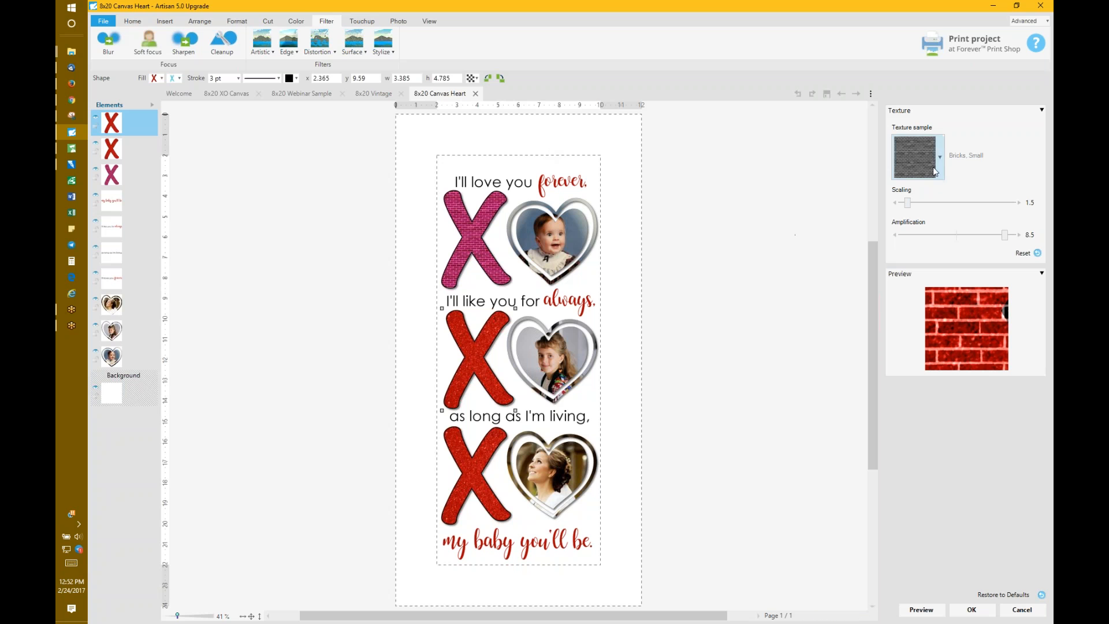
{"action": "left_click", "coordinate": [940, 157]}
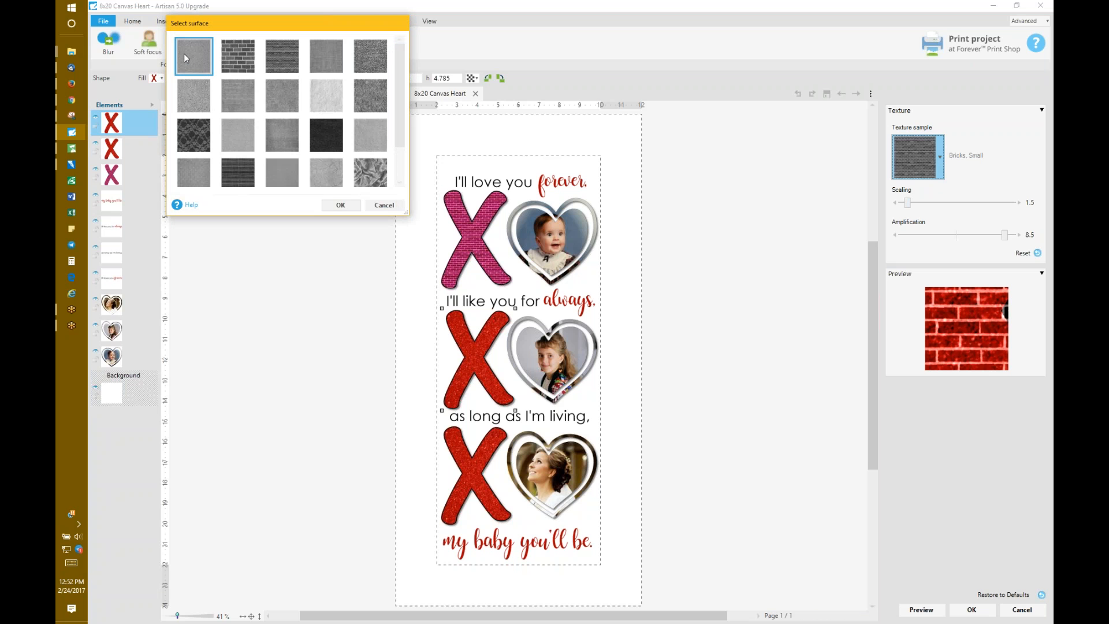
{"action": "left_click", "coordinate": [333, 202]}
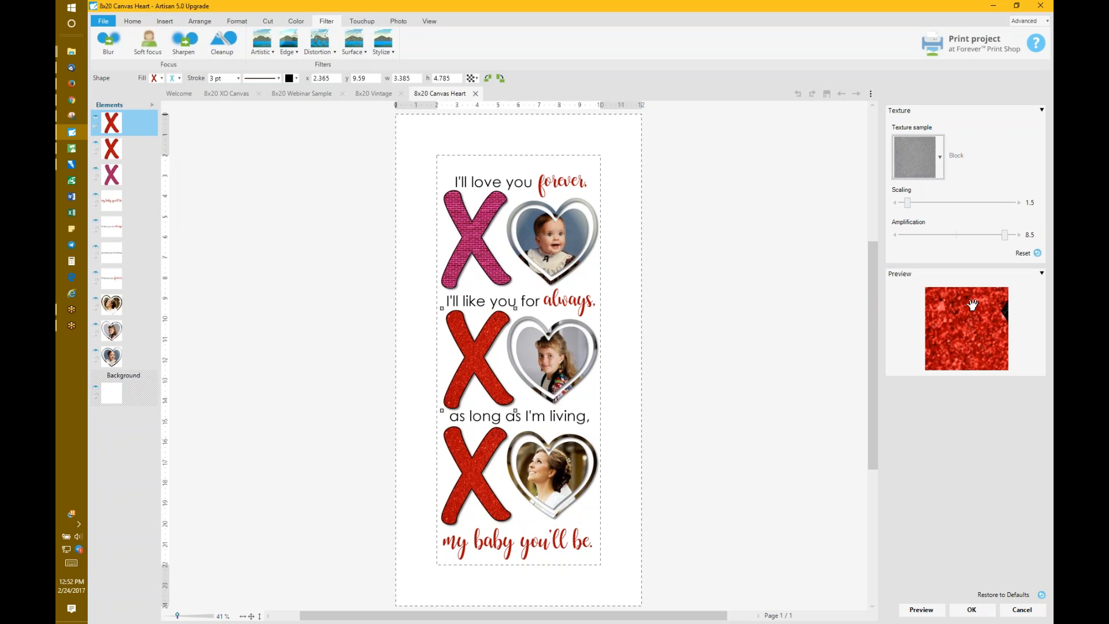
{"action": "left_click_drag", "start_coordinate": [907, 205], "coordinate": [914, 205]}
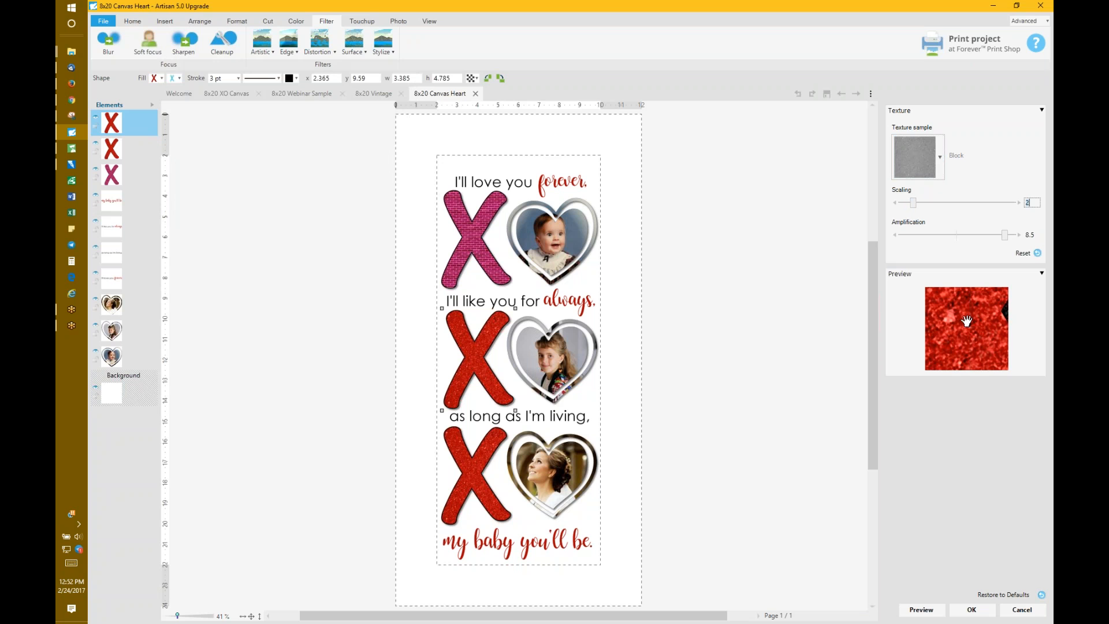
{"action": "left_click", "coordinate": [972, 610]}
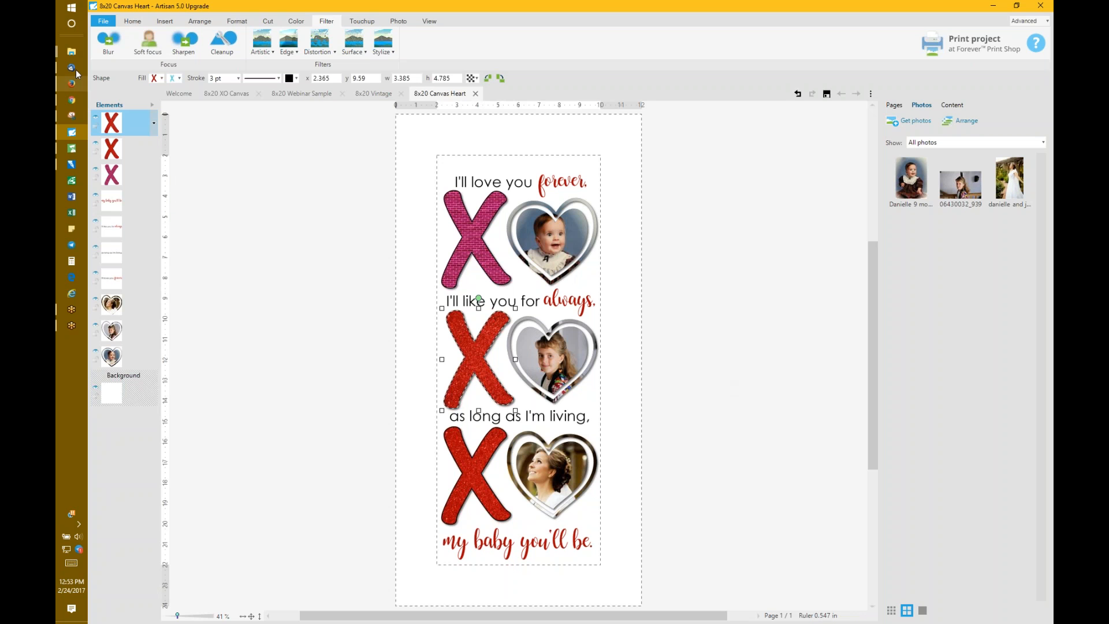
Step: Choose a red paper from the Cheerful Digital Power Palette kit as the middle X's fill
{"action": "left_click", "coordinate": [163, 78]}
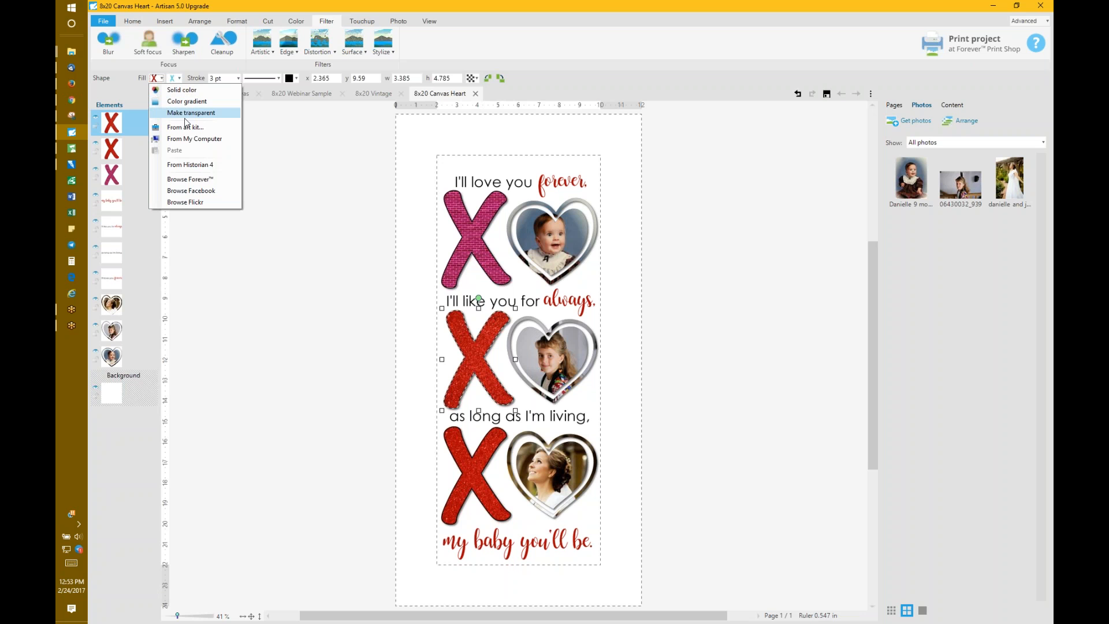
{"action": "left_click", "coordinate": [186, 127]}
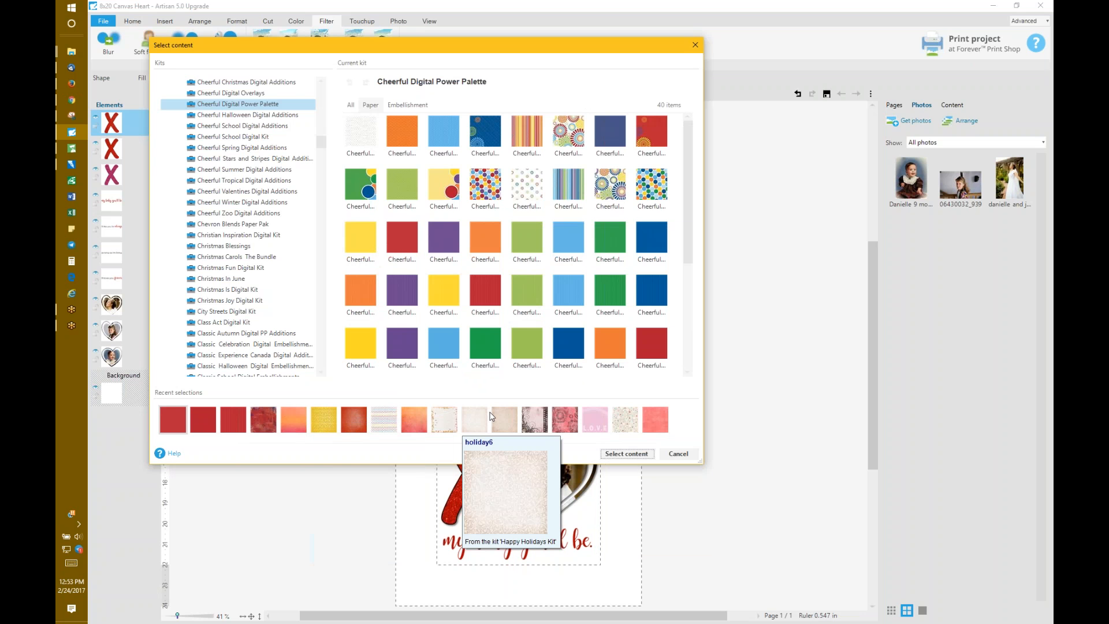
{"action": "left_click", "coordinate": [396, 239]}
{"action": "left_click", "coordinate": [626, 453]}
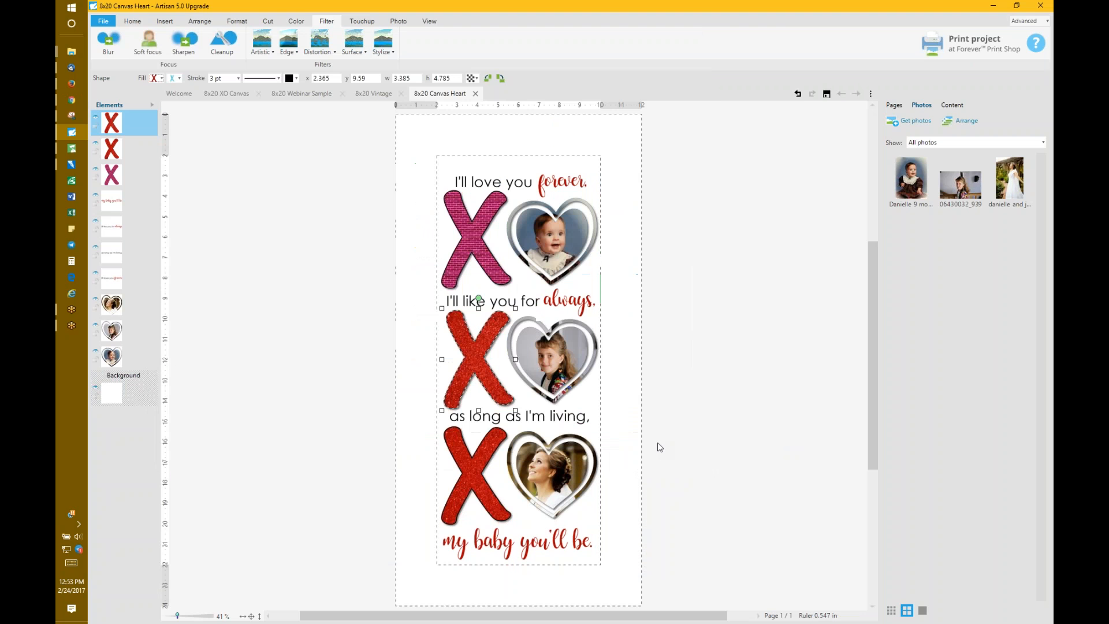
Step: Adjust the small cutting area on the red paper and apply that cutout as the middle X's fill
{"action": "key", "text": "ctrl+b"}
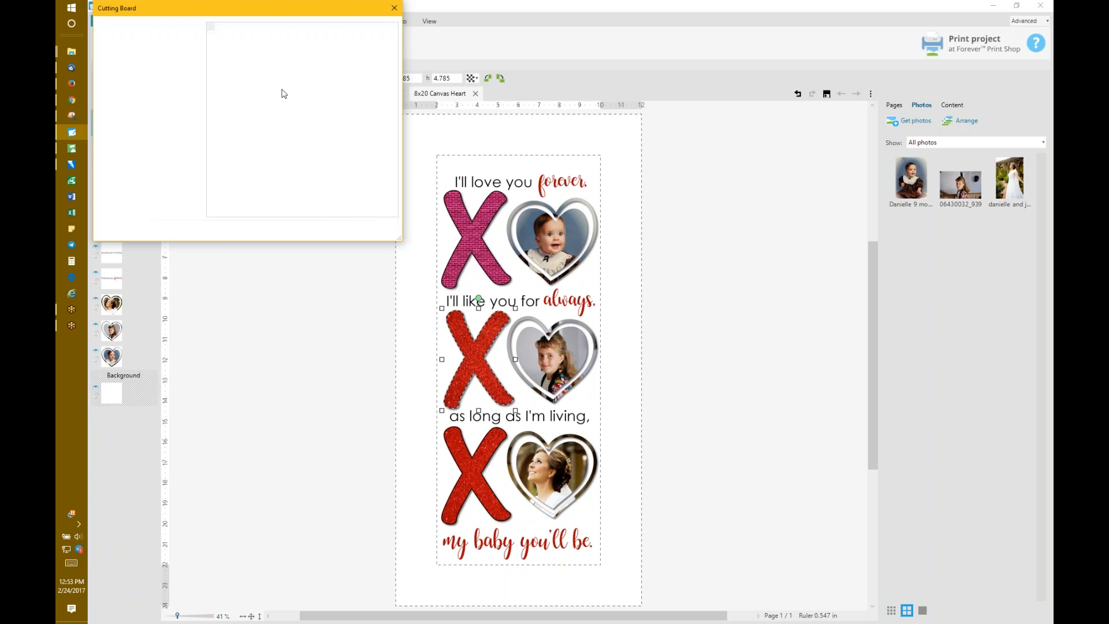
{"action": "left_click_drag", "start_coordinate": [290, 108], "coordinate": [269, 82]}
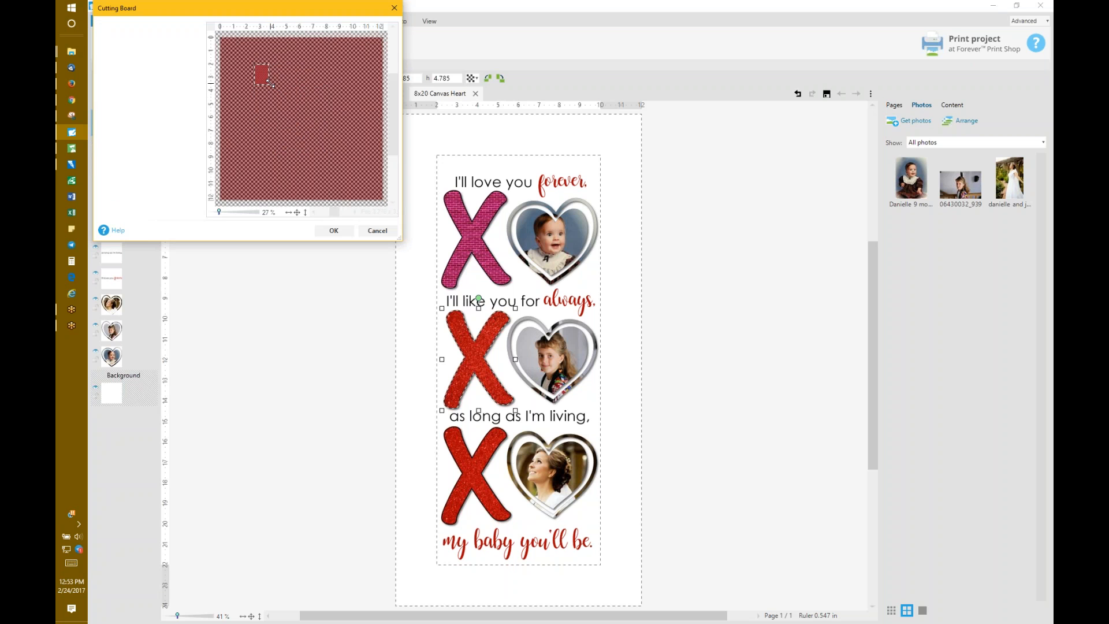
{"action": "mouse_move", "coordinate": [269, 81]}
{"action": "left_mouse_down"}
{"action": "mouse_move", "coordinate": [339, 167]}
{"action": "mouse_move", "coordinate": [275, 92]}
{"action": "left_mouse_up"}
{"action": "left_click", "coordinate": [334, 231]}
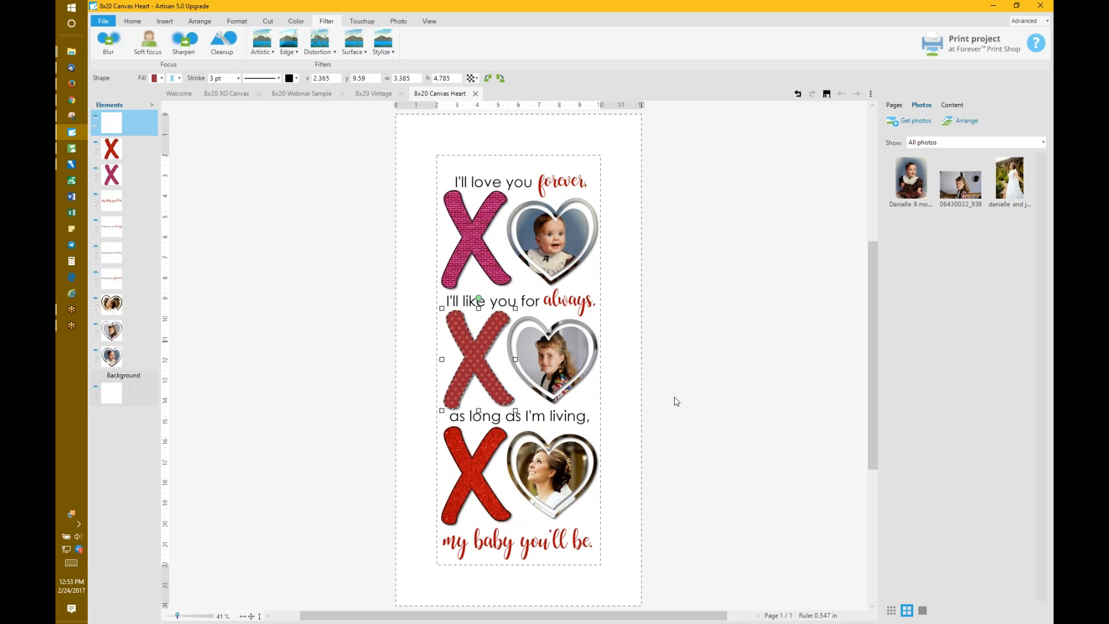
Step: Fill the lowest X with a two-color gradient from red to white, using the square pattern with the white center
{"action": "left_click", "coordinate": [500, 438]}
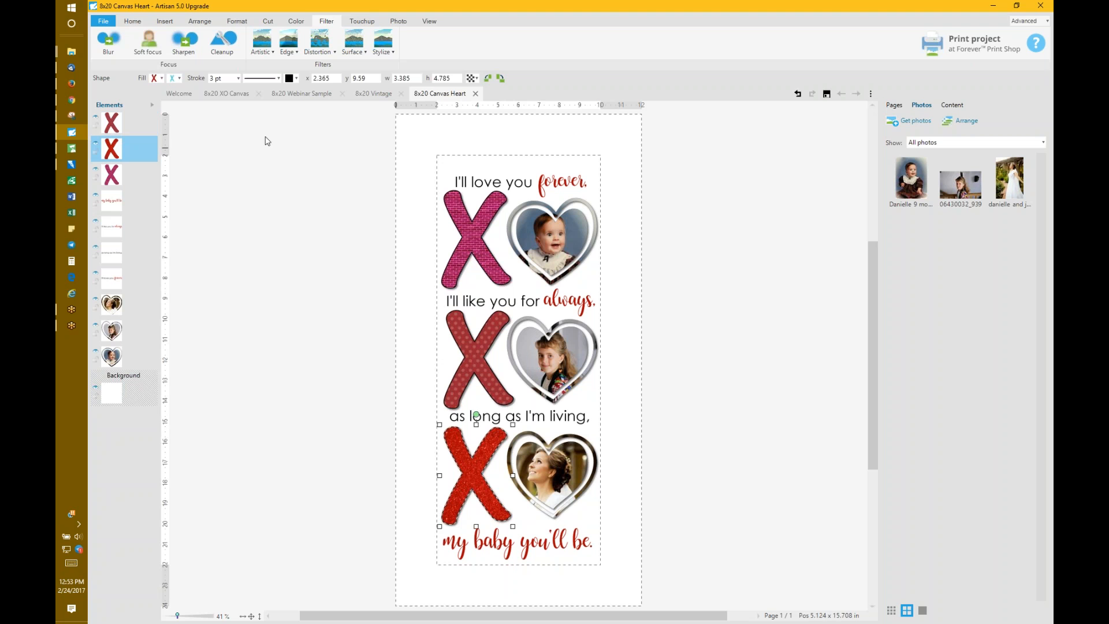
{"action": "left_click", "coordinate": [162, 82]}
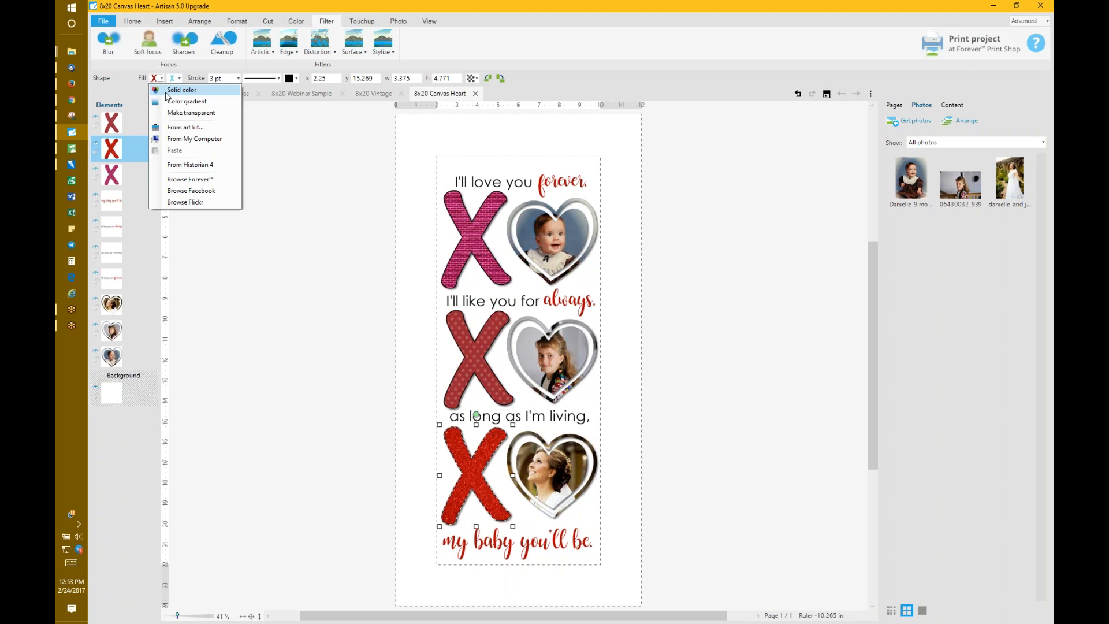
{"action": "left_click", "coordinate": [181, 110]}
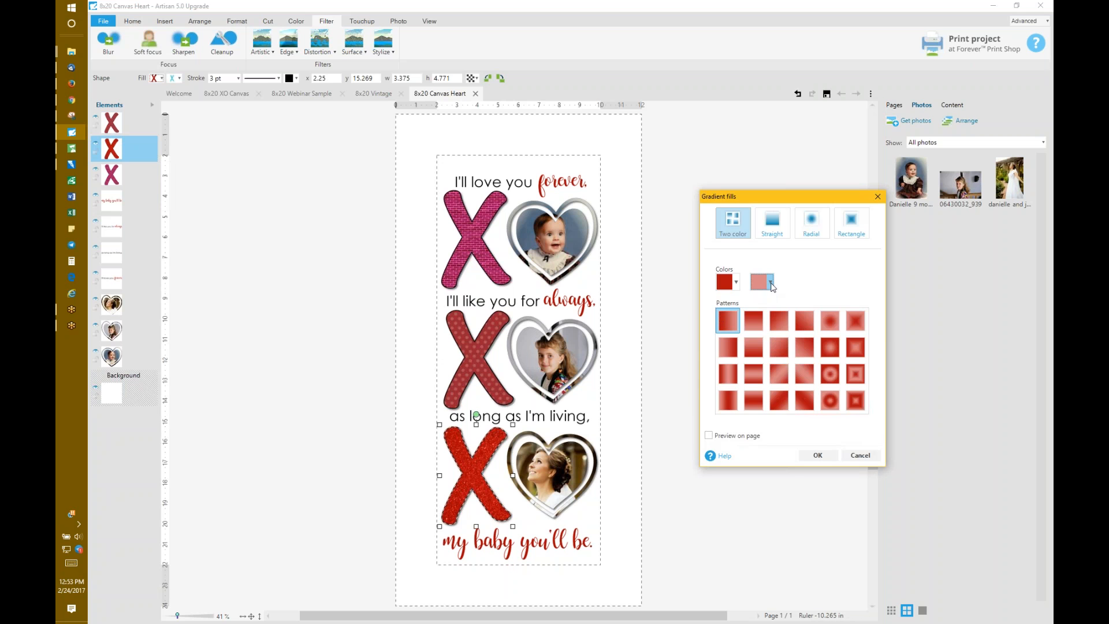
{"action": "left_click", "coordinate": [770, 282]}
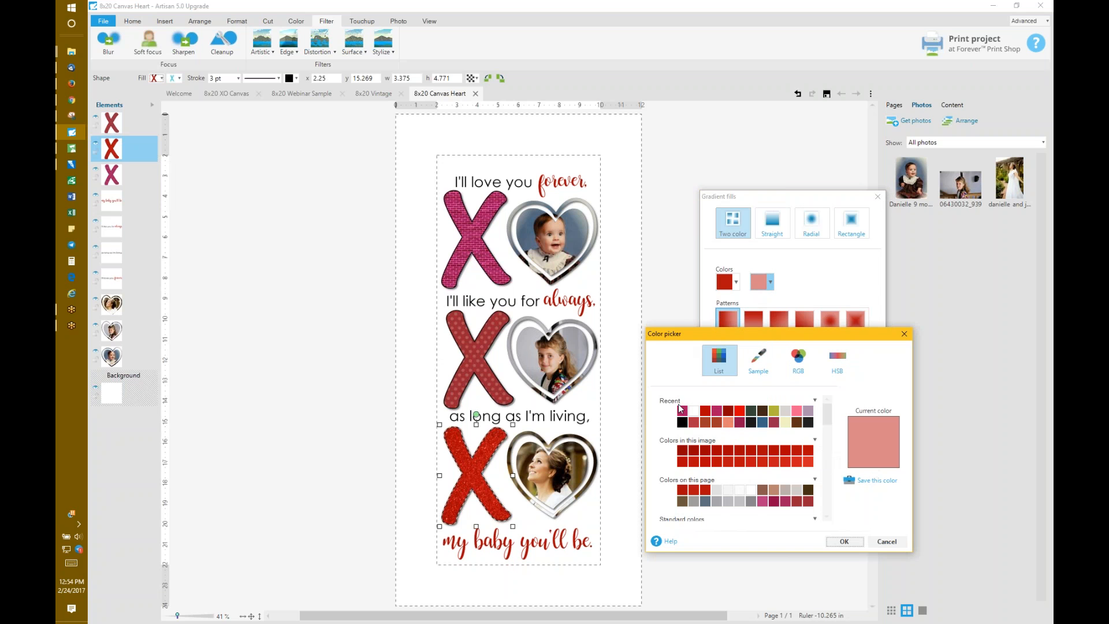
{"action": "left_click", "coordinate": [694, 410]}
{"action": "left_click", "coordinate": [844, 541]}
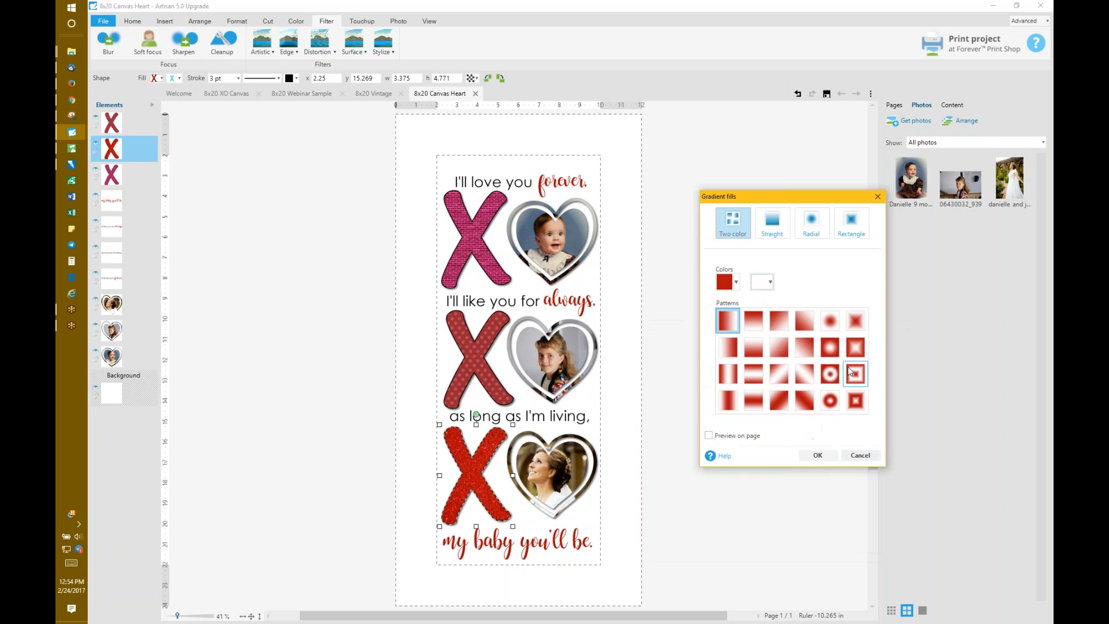
{"action": "left_click", "coordinate": [856, 347]}
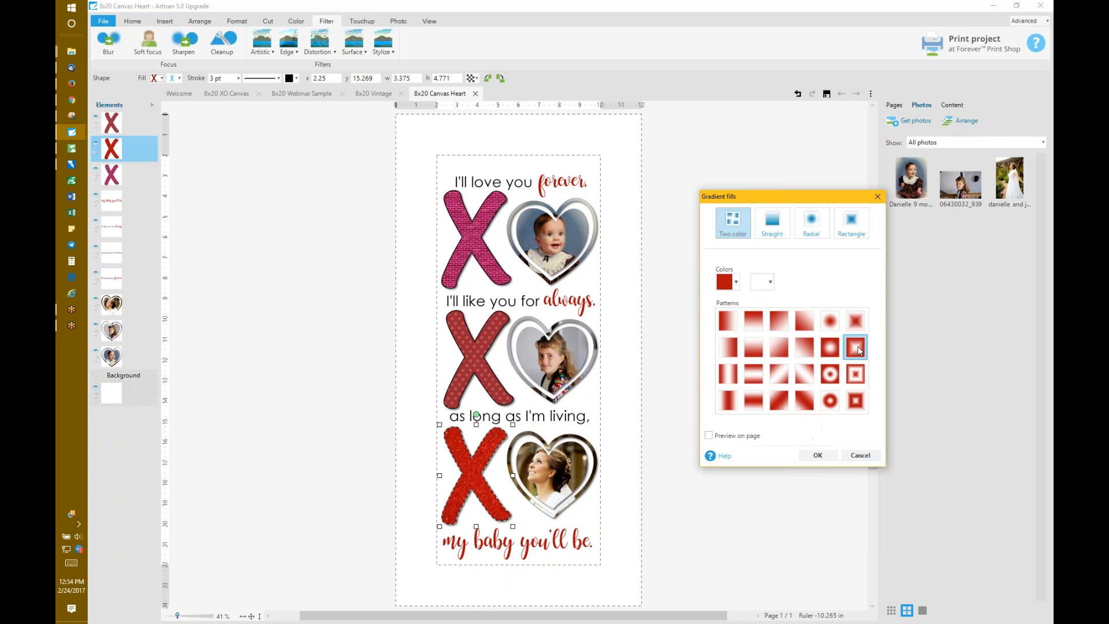
{"action": "left_click", "coordinate": [823, 460]}
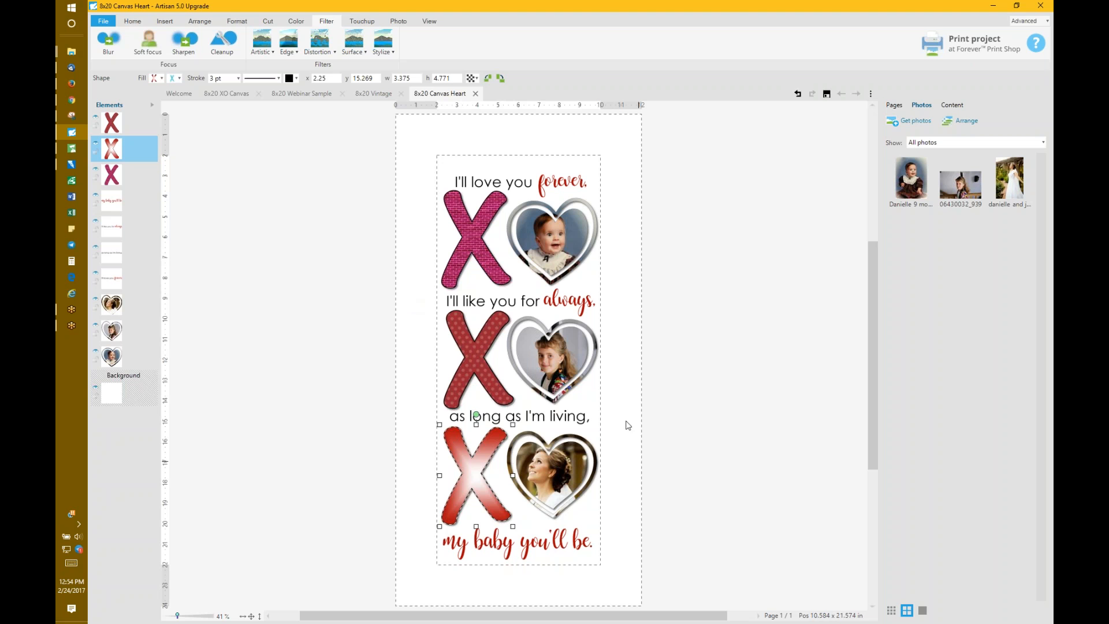
{"action": "left_click", "coordinate": [629, 232]}
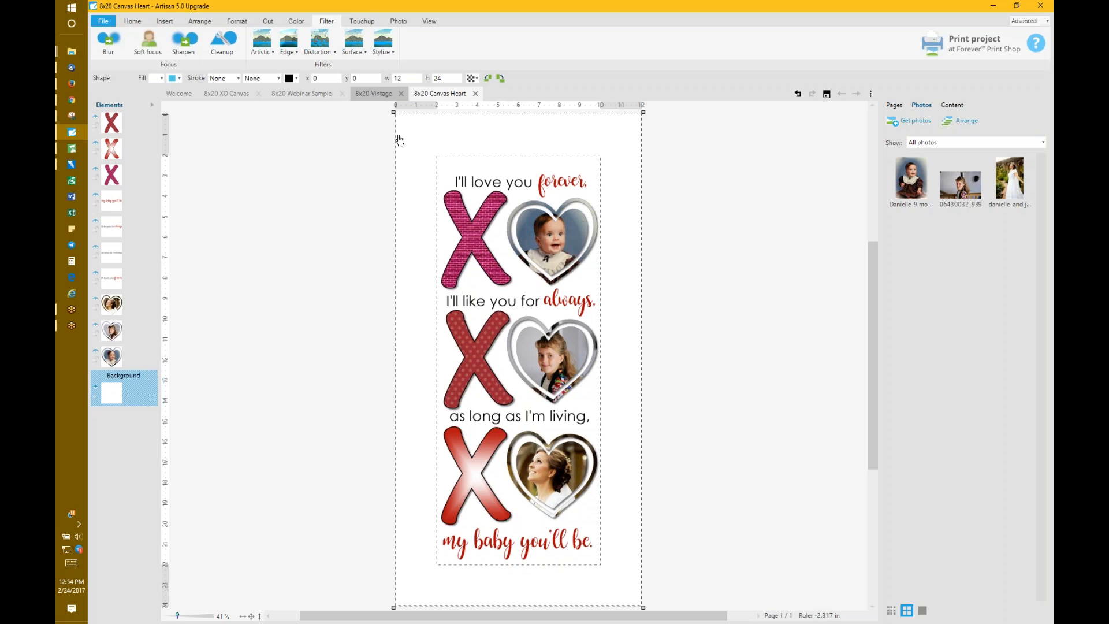
Step: Open the 8x20 Vintage project, preview it trimmed, and return to the full page preview
{"action": "left_click", "coordinate": [381, 98]}
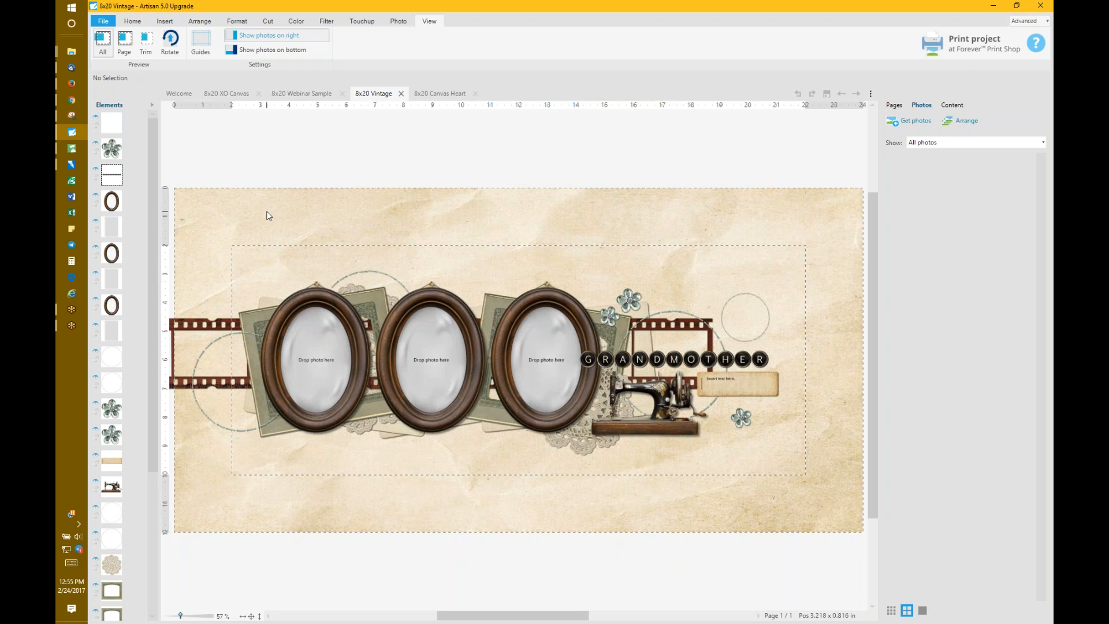
{"action": "left_click", "coordinate": [144, 46]}
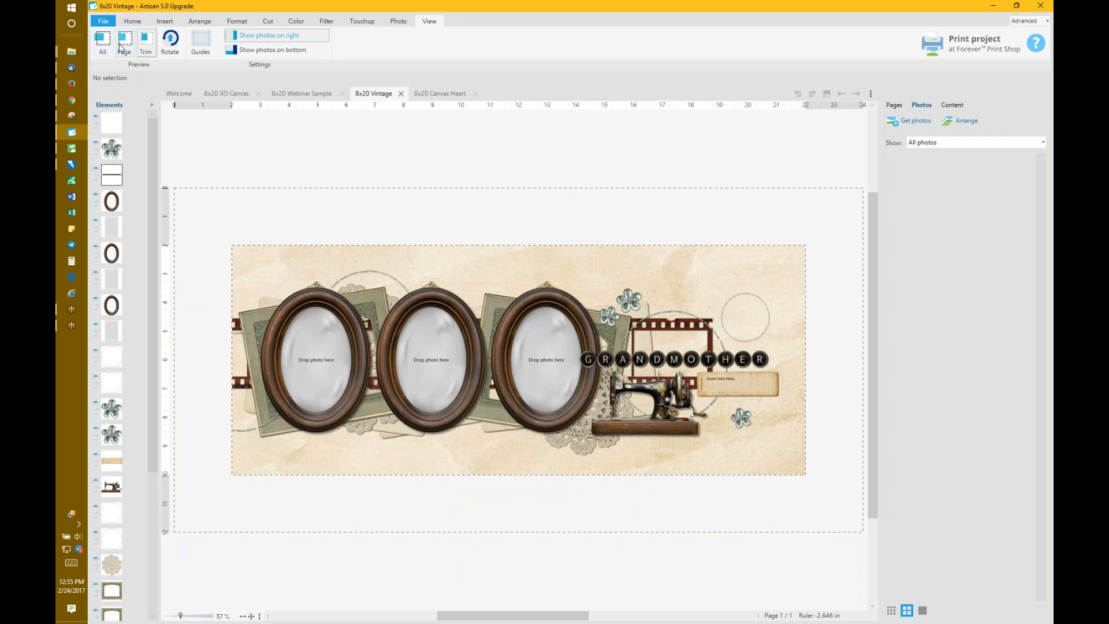
{"action": "left_click", "coordinate": [123, 49]}
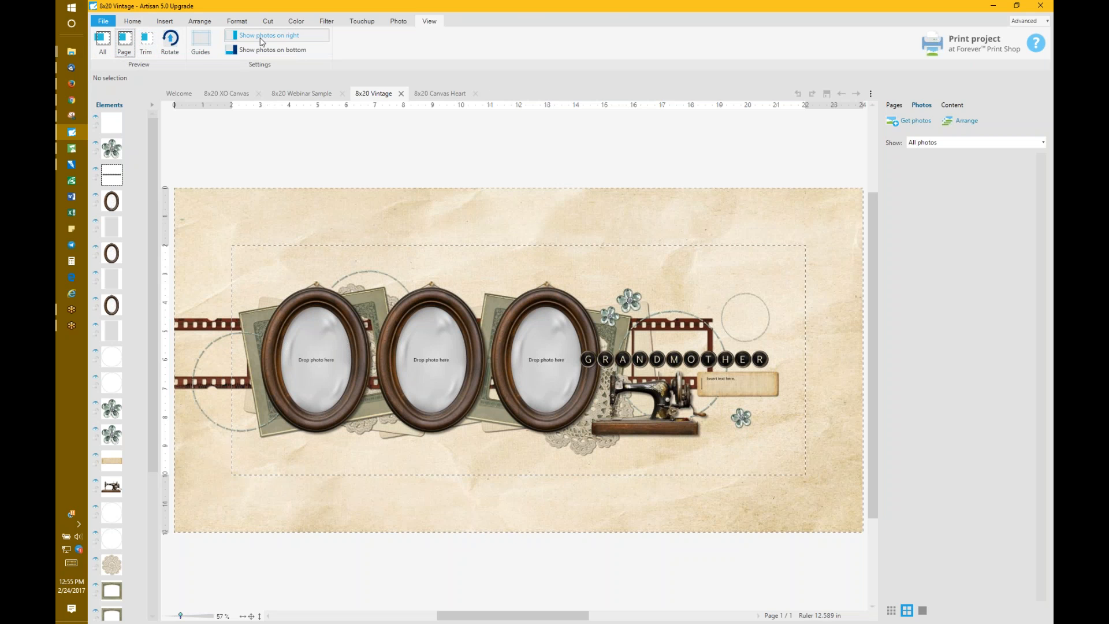
Step: Switch to Firefox, view all digital art on the FOREVER site, and filter it by the Wall Art photo gifts
{"action": "left_click", "coordinate": [73, 86]}
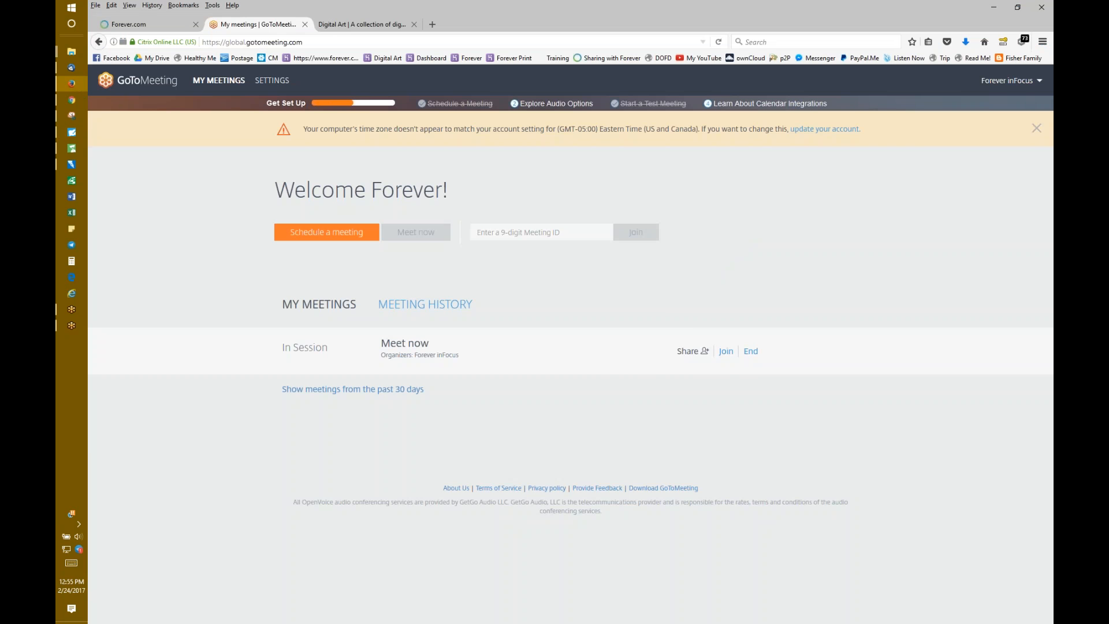
{"action": "left_click", "coordinate": [330, 26]}
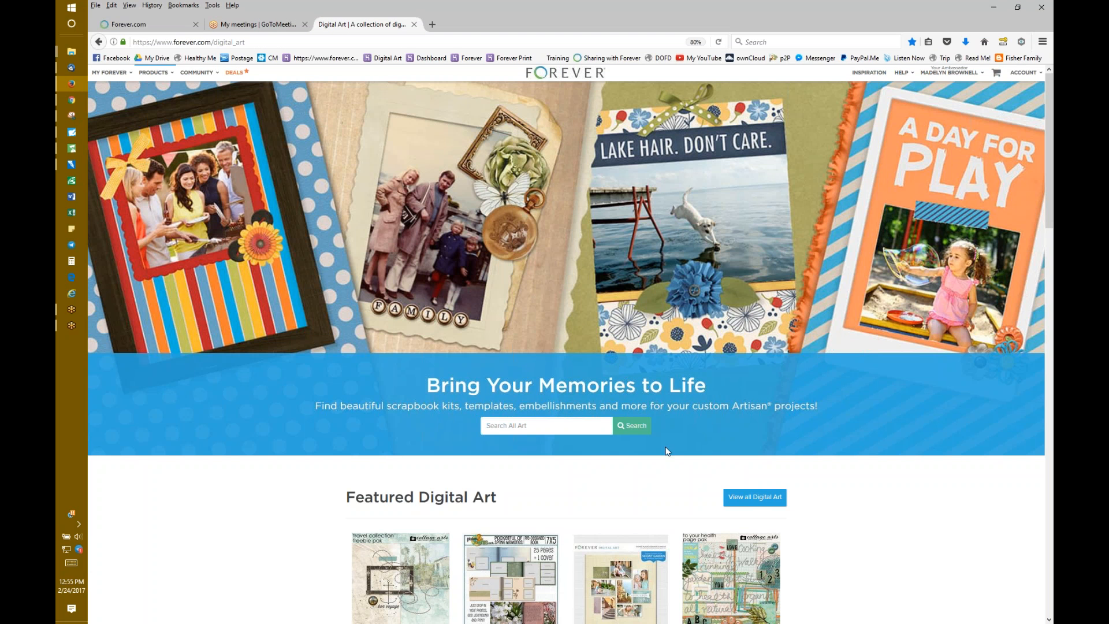
{"action": "left_click", "coordinate": [749, 498]}
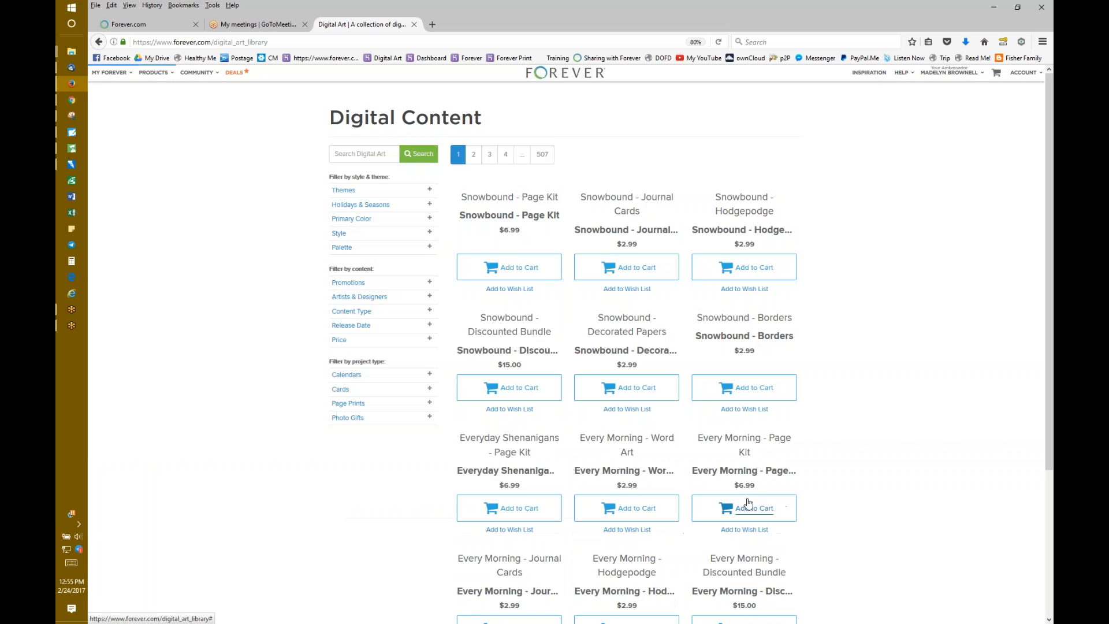
{"action": "left_click", "coordinate": [342, 421]}
{"action": "left_click", "coordinate": [347, 443]}
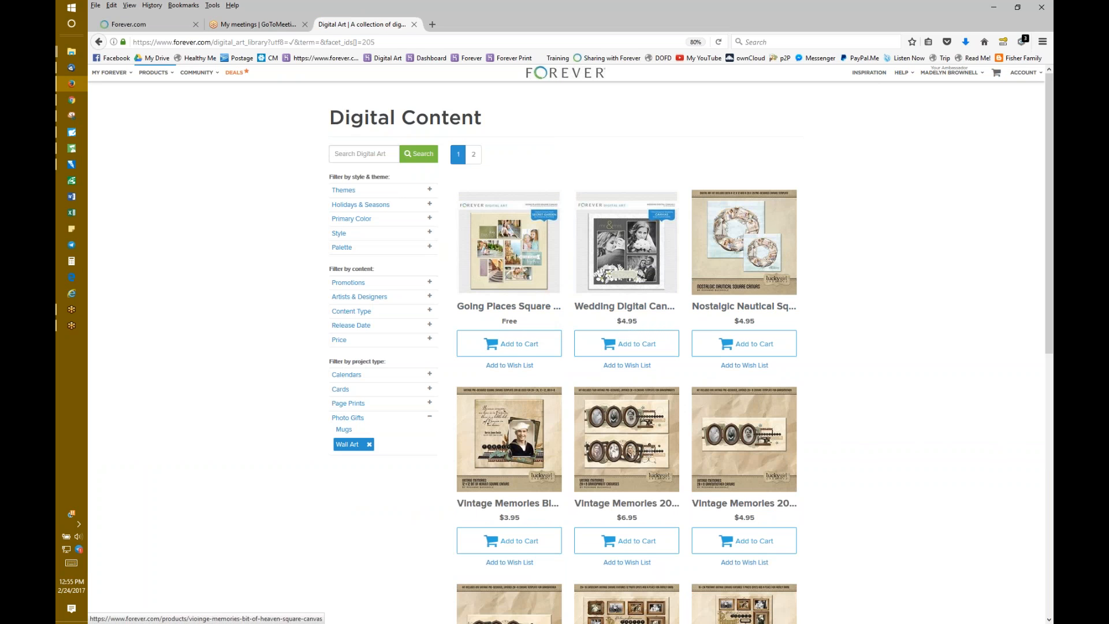
Step: Look through the Wall Art canvas templates on the first results page
{"action": "scroll", "coordinate": [852, 455], "scroll_direction": "down", "scroll_amount": 2}
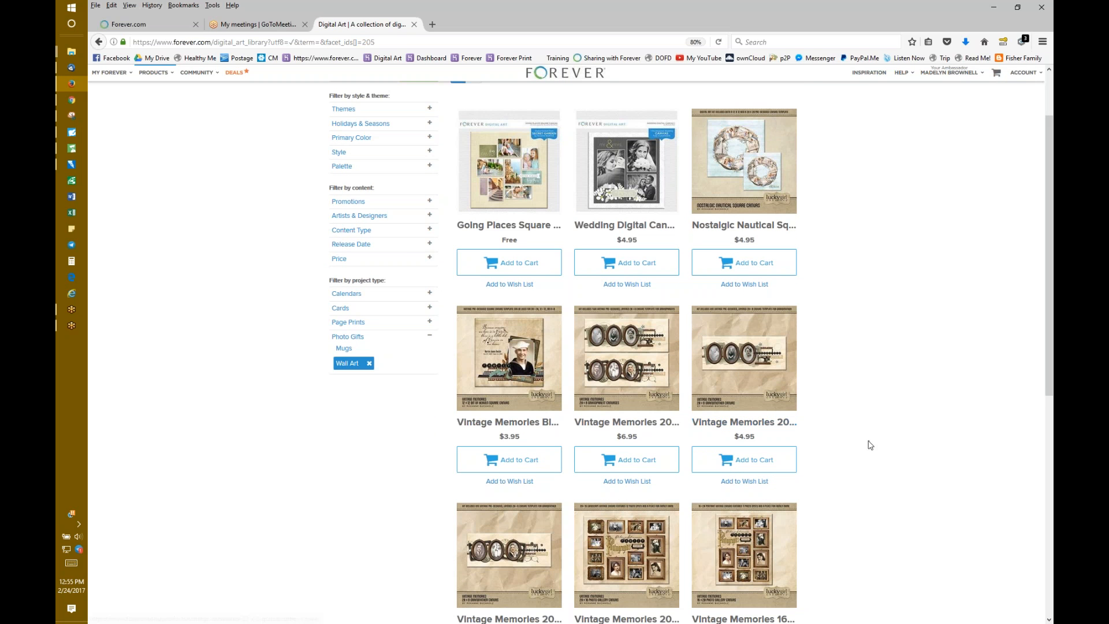
{"action": "scroll", "coordinate": [871, 445], "scroll_direction": "down", "scroll_amount": 1}
{"action": "scroll", "coordinate": [871, 444], "scroll_direction": "down", "scroll_amount": 3}
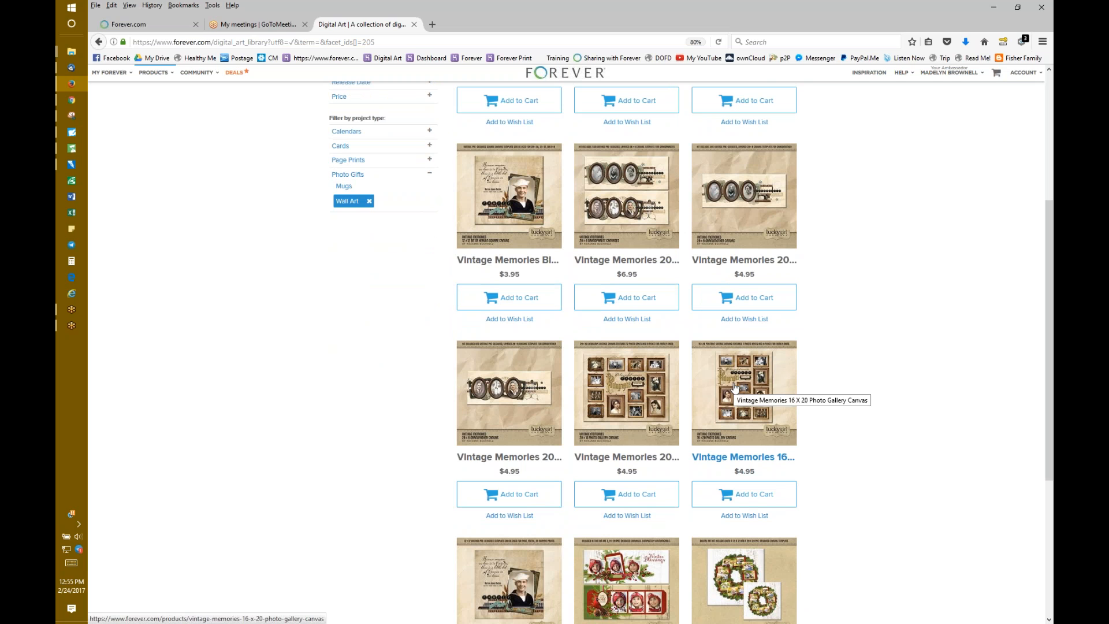
{"action": "scroll", "coordinate": [861, 465], "scroll_direction": "down", "scroll_amount": 1}
{"action": "scroll", "coordinate": [862, 465], "scroll_direction": "down", "scroll_amount": 5}
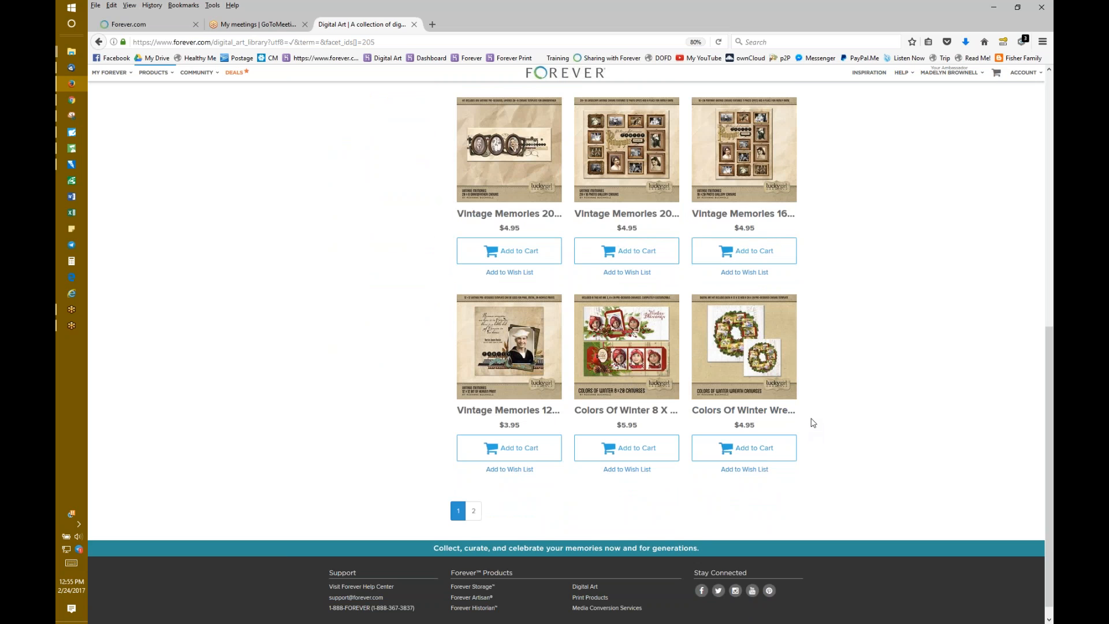
{"action": "scroll", "coordinate": [811, 424], "scroll_direction": "up", "scroll_amount": 7}
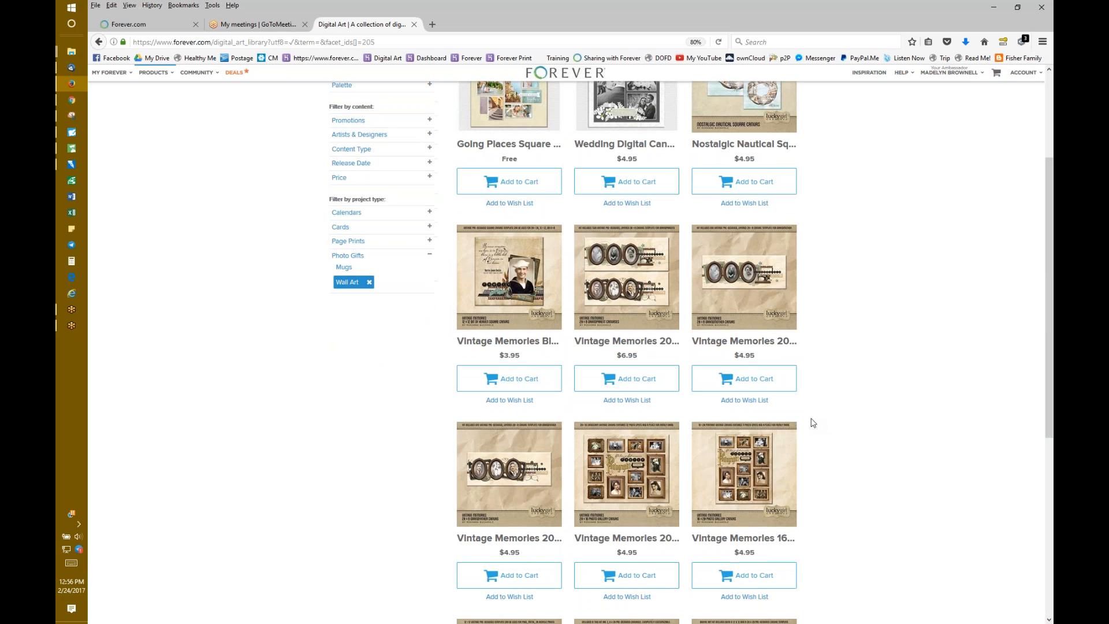
{"action": "scroll", "coordinate": [836, 420], "scroll_direction": "up", "scroll_amount": 4}
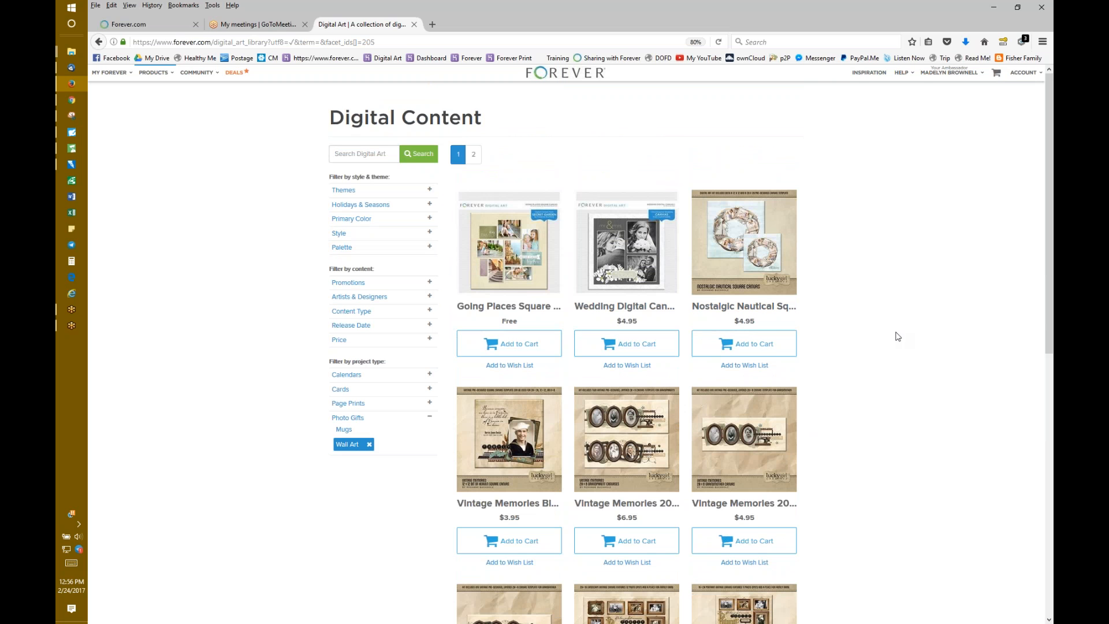
Step: Return to Artisan, preview the second template of the Vintage Memories 20 x 8 Grandparent Canvases kit, and leave the page template unchanged
{"action": "left_click", "coordinate": [71, 133]}
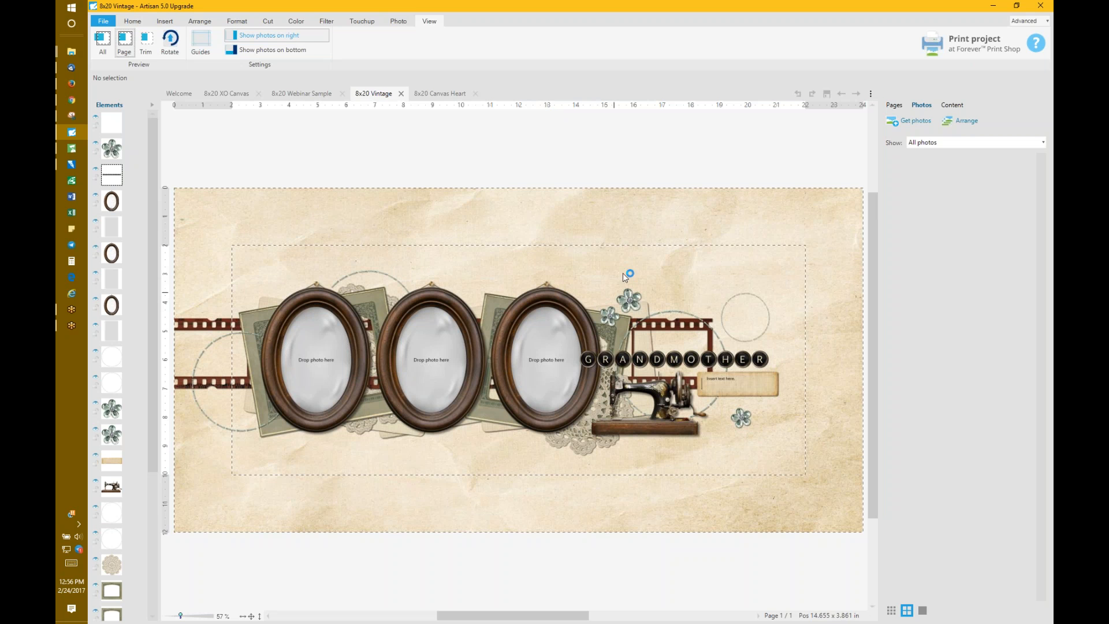
{"action": "left_click", "coordinate": [133, 21]}
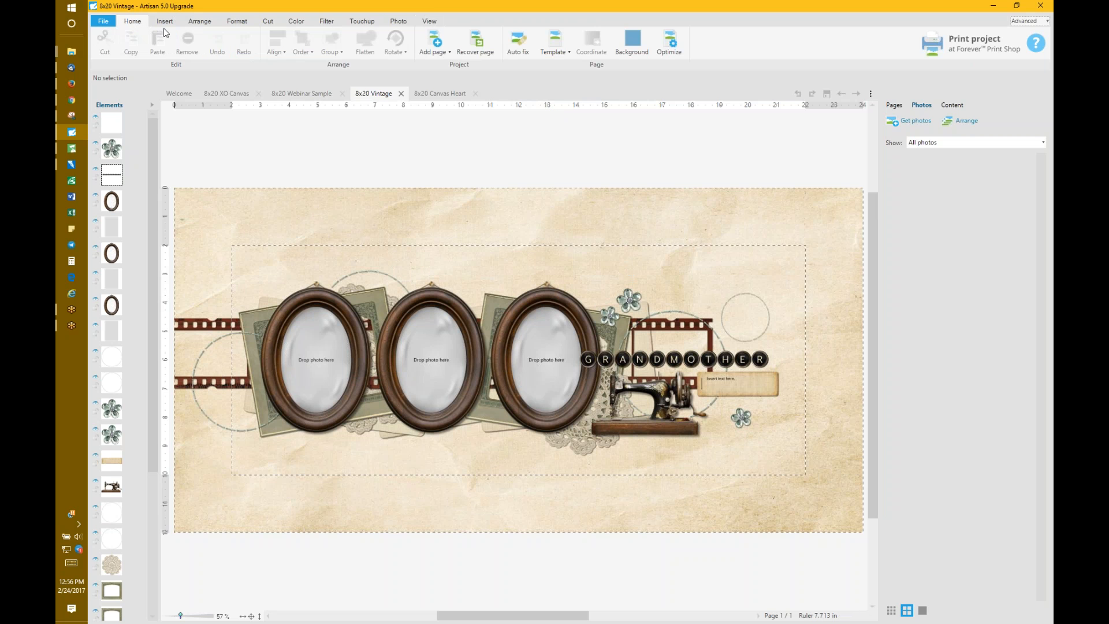
{"action": "left_click", "coordinate": [554, 43]}
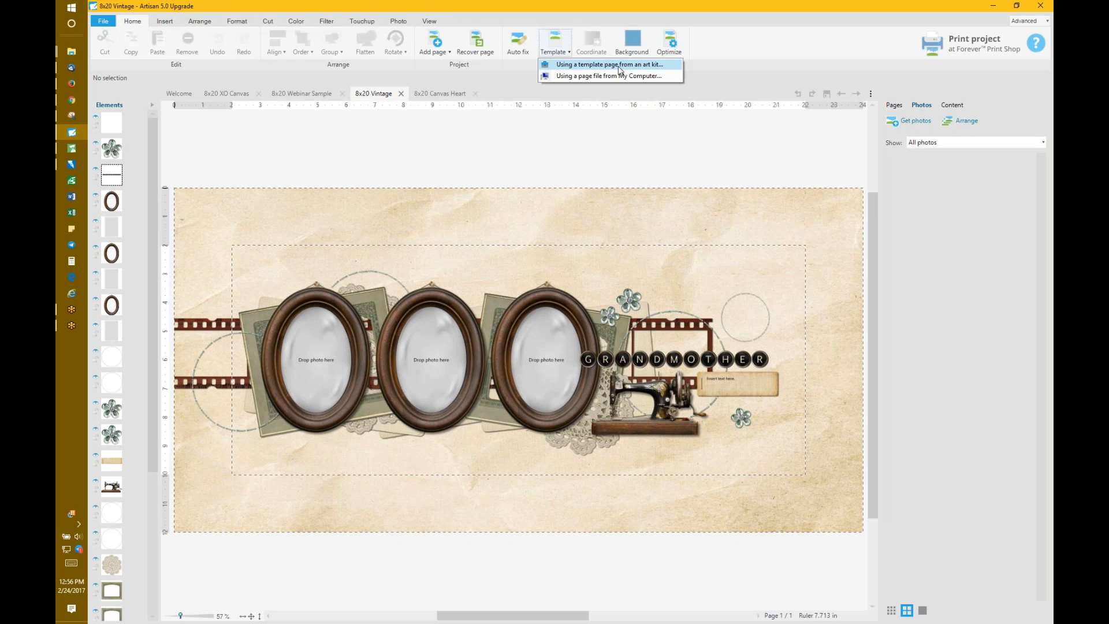
{"action": "left_click", "coordinate": [639, 68]}
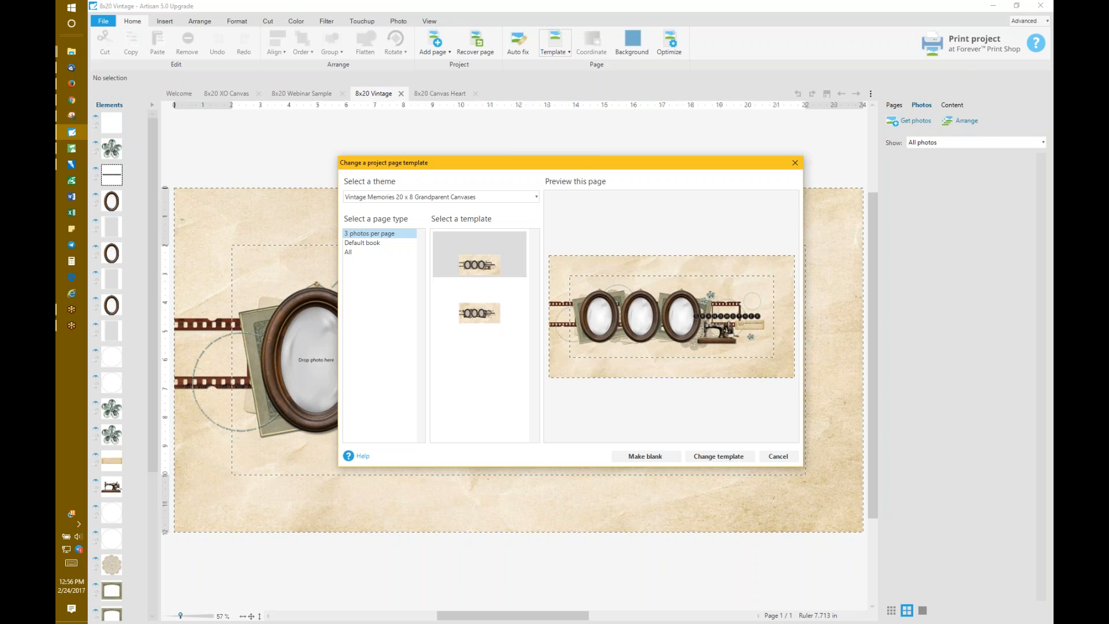
{"action": "left_click", "coordinate": [495, 314]}
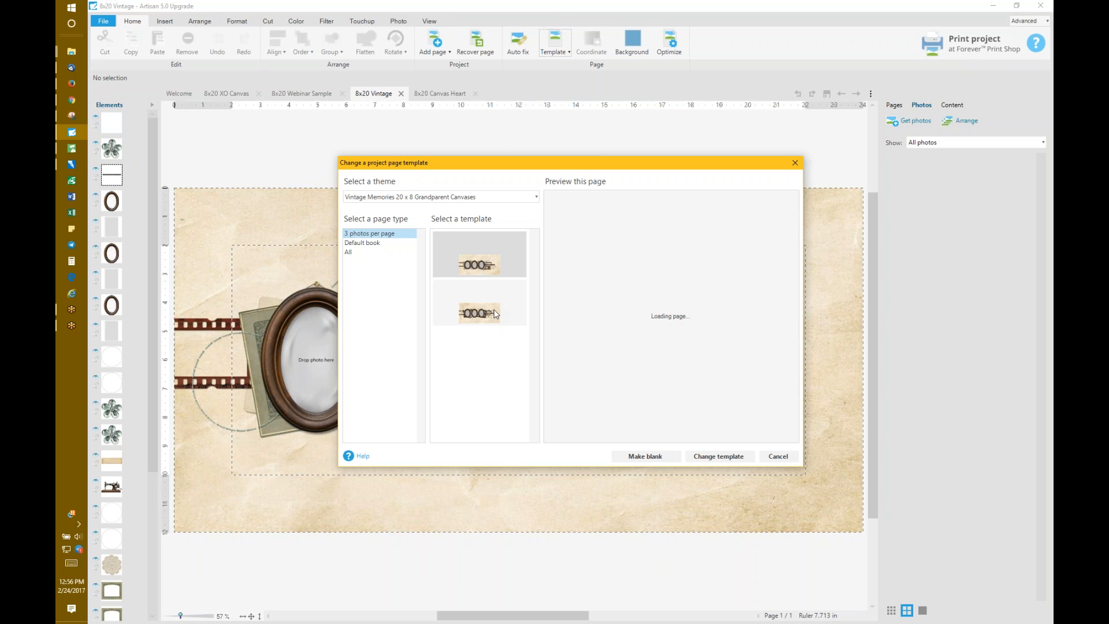
{"action": "left_click", "coordinate": [773, 461]}
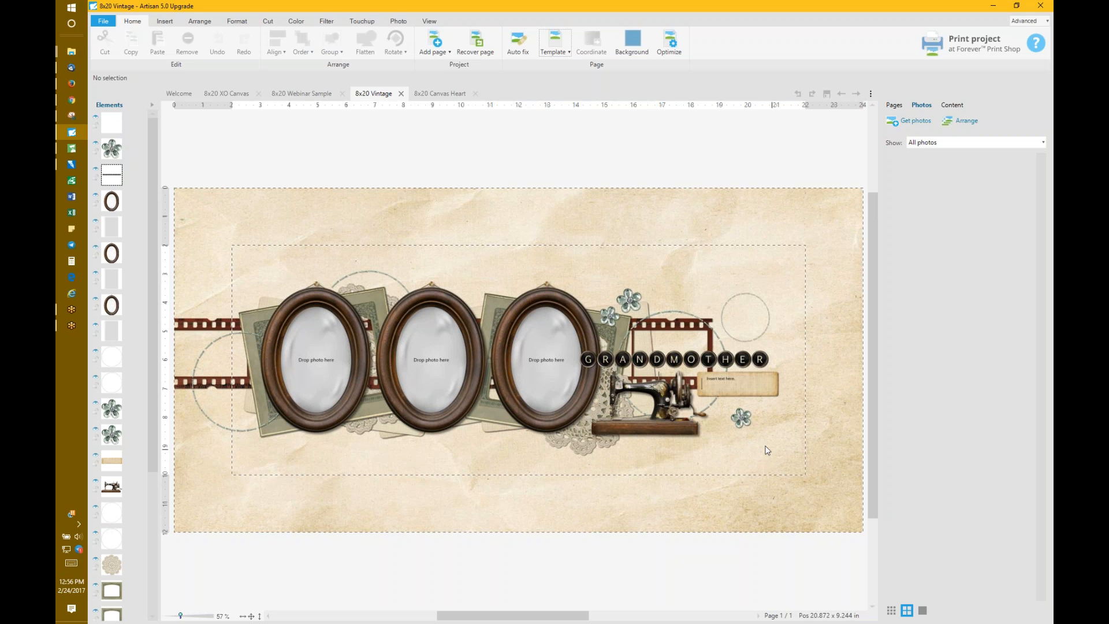
Step: Switch to Snipping Tool and capture a new rectangular snip of the Vintage canvas, covering its inner print area
{"action": "left_click", "coordinate": [67, 116]}
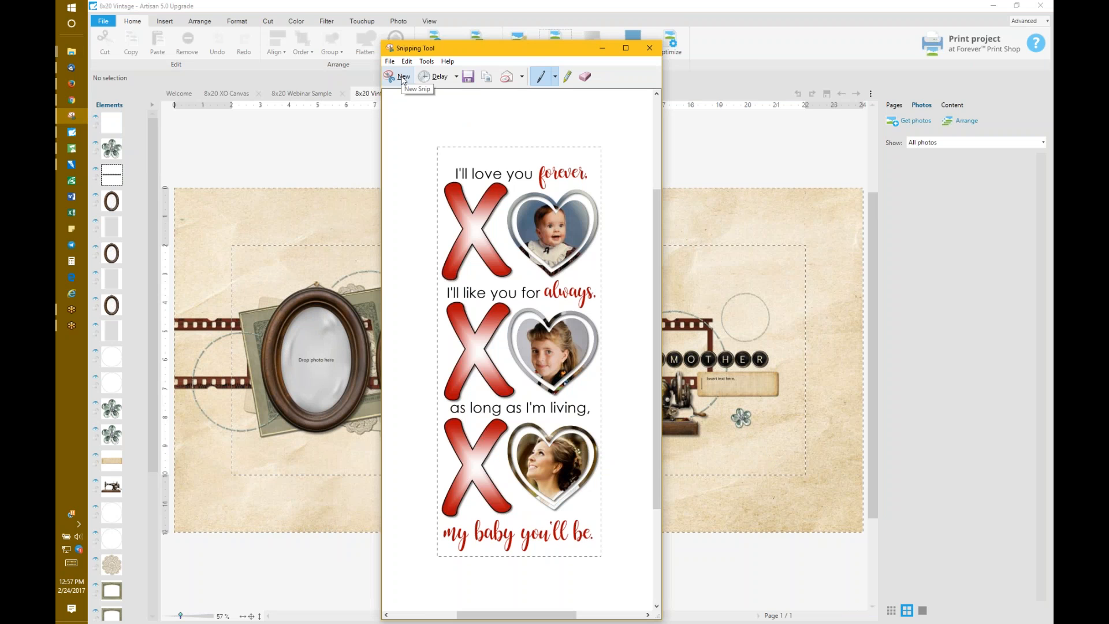
{"action": "left_click", "coordinate": [347, 200]}
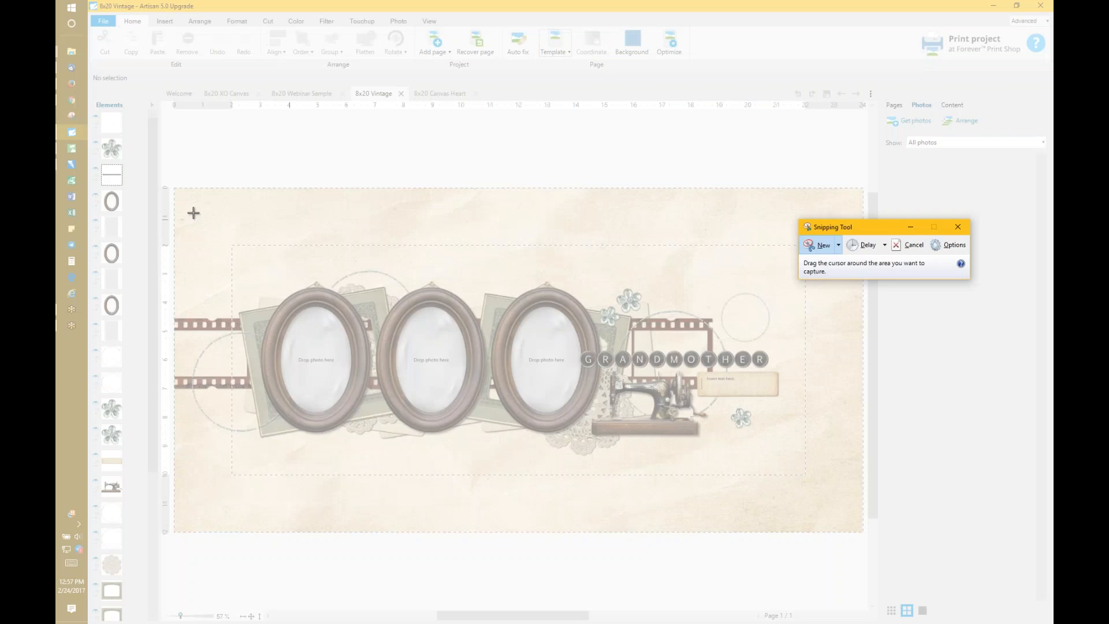
{"action": "left_click_drag", "start_coordinate": [193, 212], "coordinate": [830, 493]}
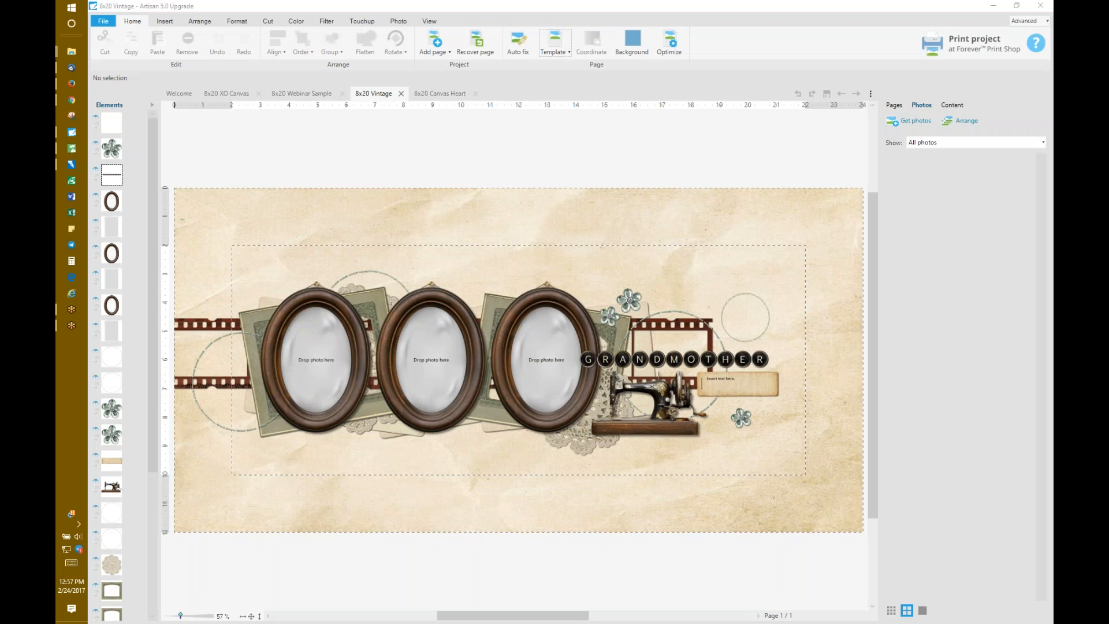